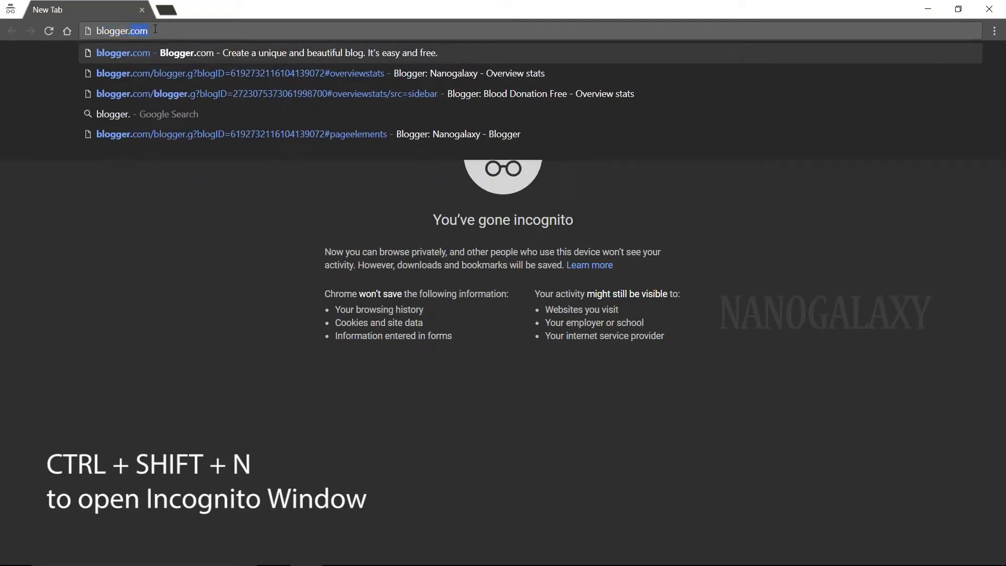
Go to blogger.com in the private window and sign in with the second account
left_click(206, 30)
type("blogger.com")
key("Delete")
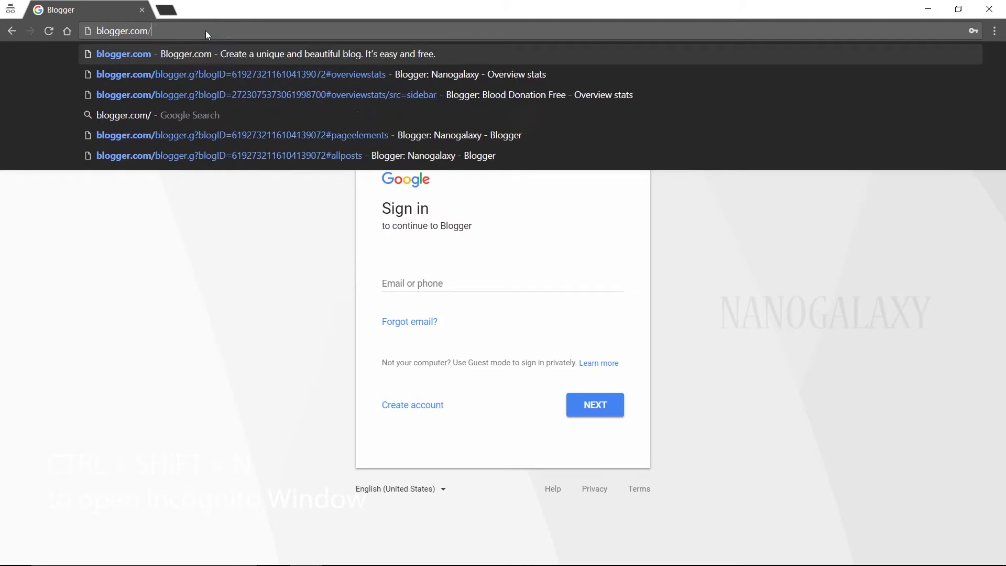
key("Return")
left_click(961, 62)
left_click(470, 280)
key("Return")
type("••••••")
key("Return")
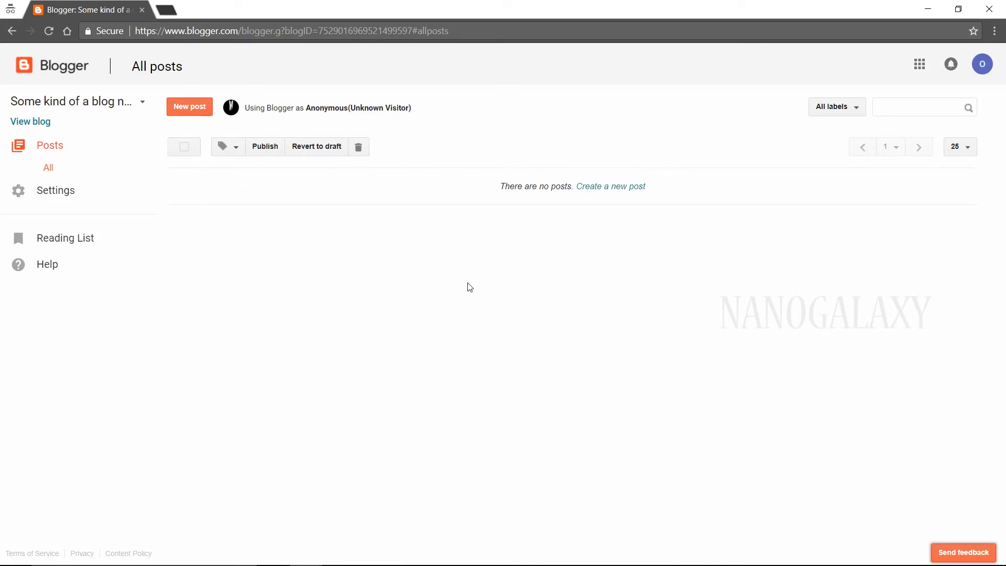
Review the blog's user settings, email settings and posts, then close the private window
left_click(37, 192)
left_click(48, 233)
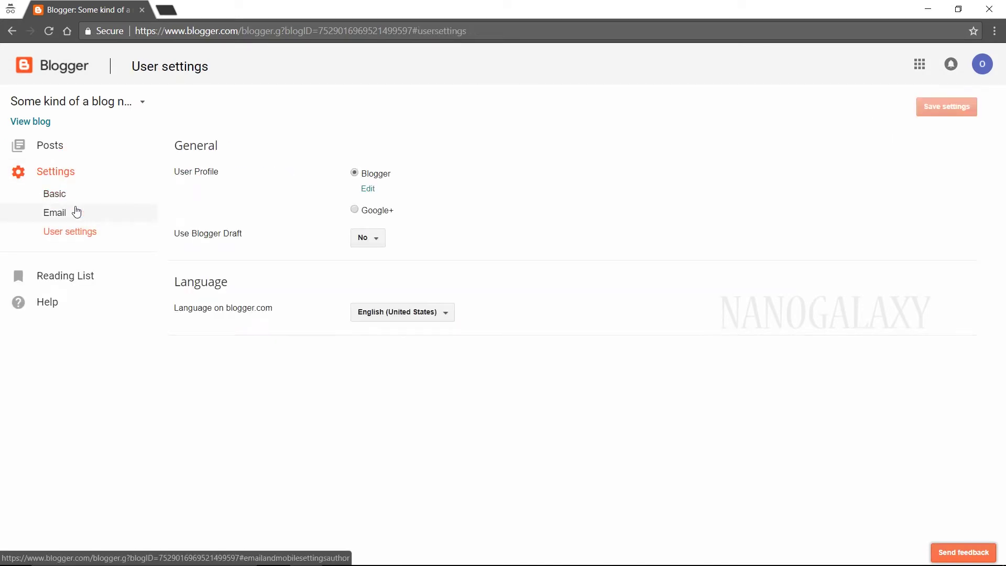
left_click(63, 214)
left_click(49, 148)
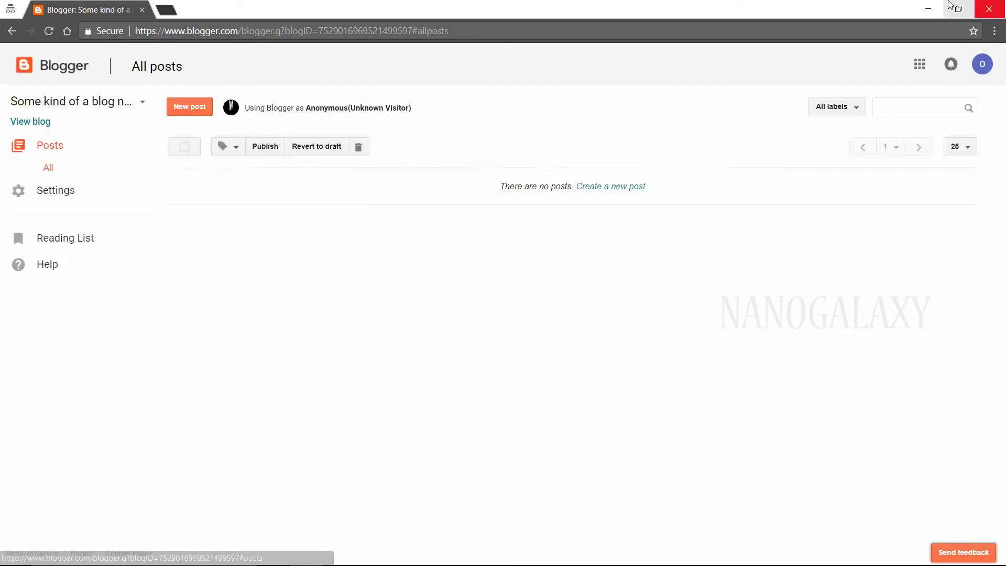
left_click(982, 6)
key("ctrl+shift+Tab")
key("ctrl+shift+Tab")
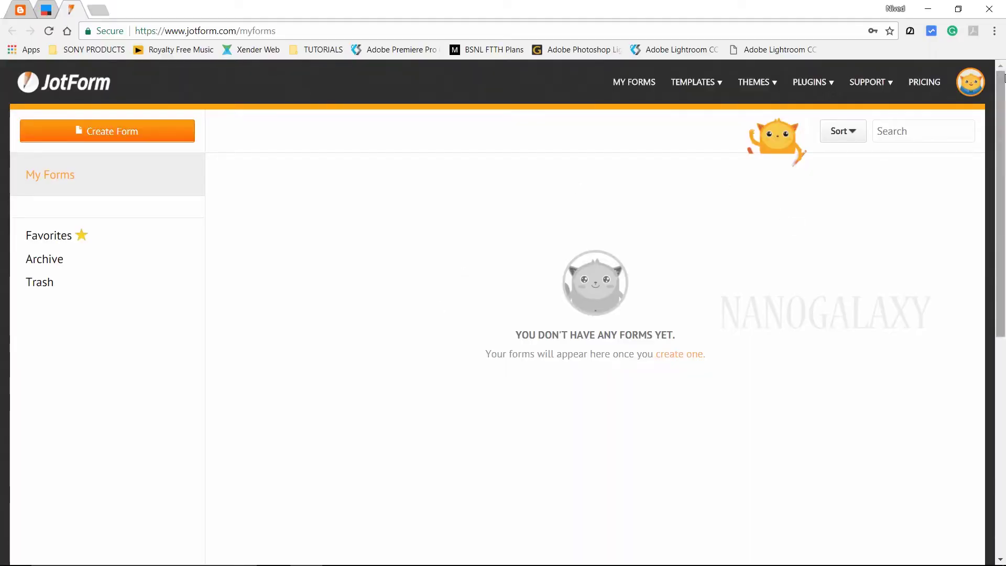
Create a blank Card Form titled 'Post on Social NG'
left_click(106, 128)
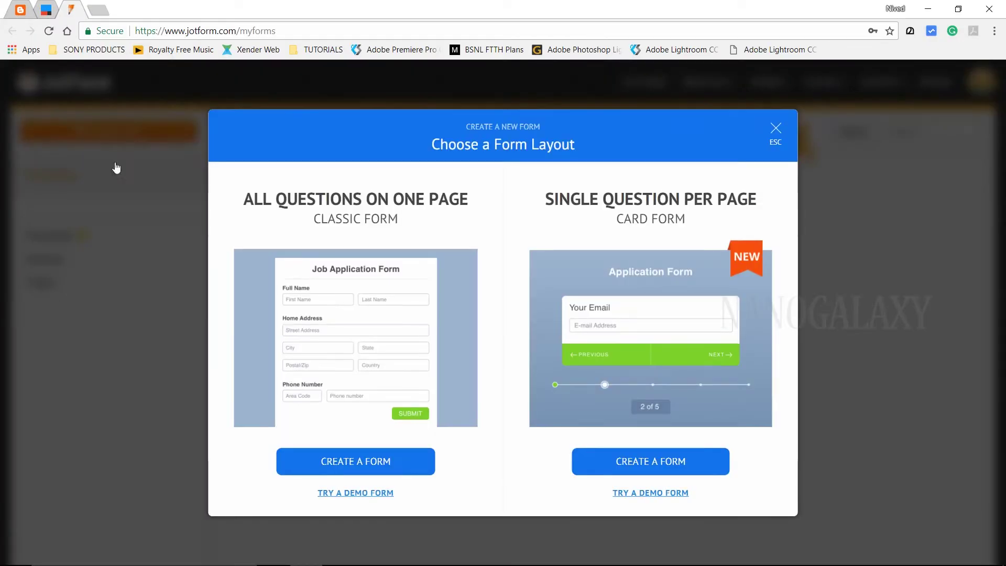
left_click(650, 463)
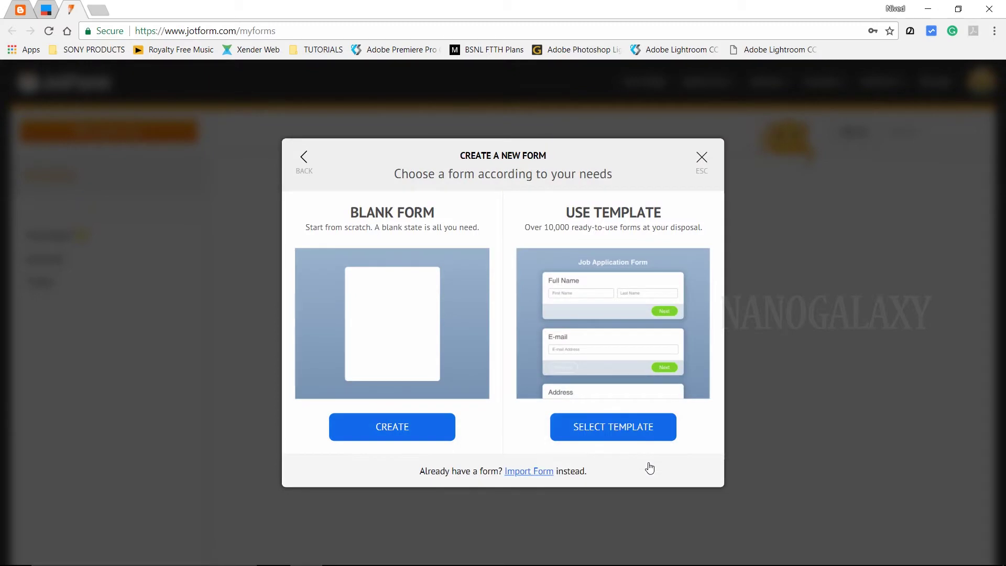
left_click(393, 428)
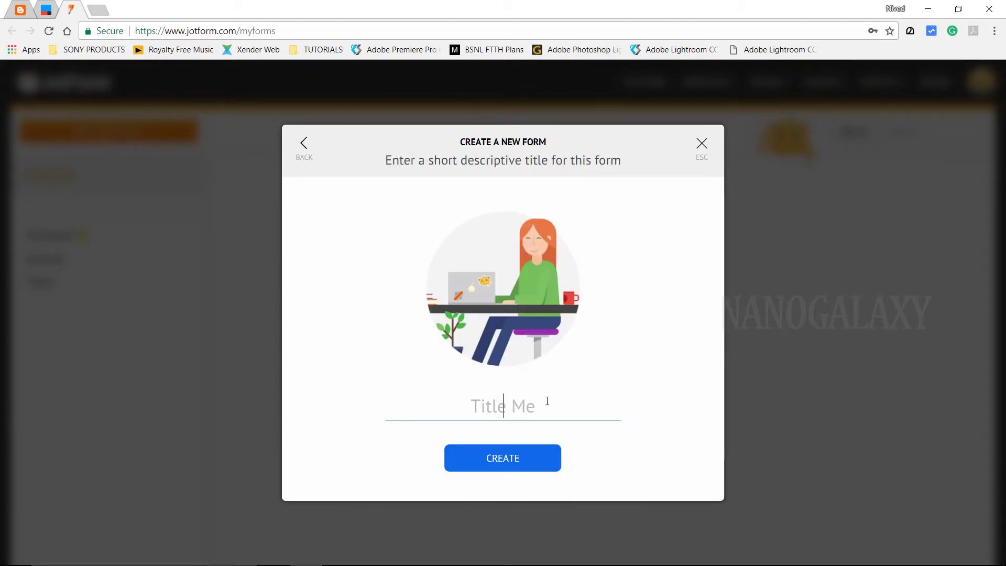
type("Social NG Post")
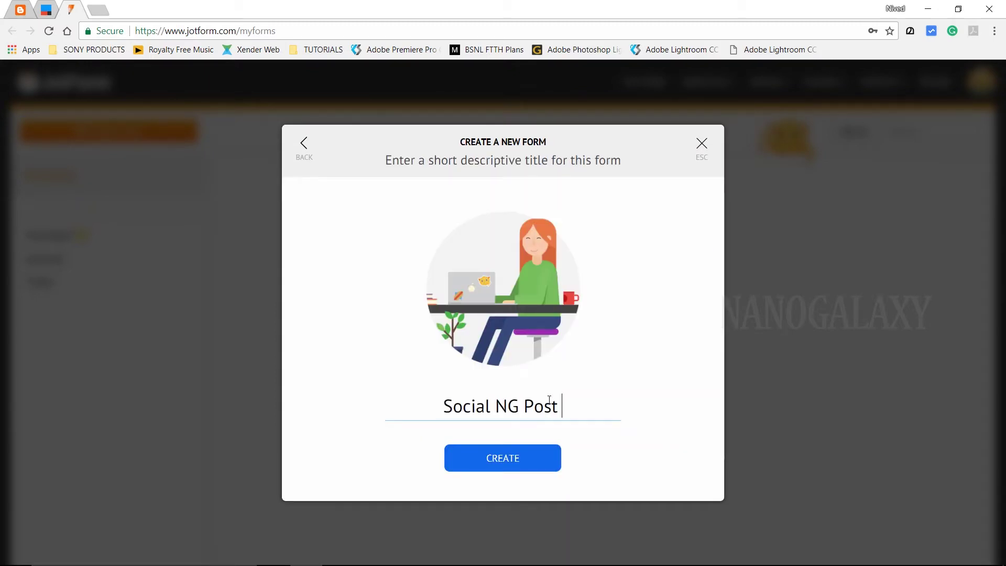
key("ctrl+a")
type("P")
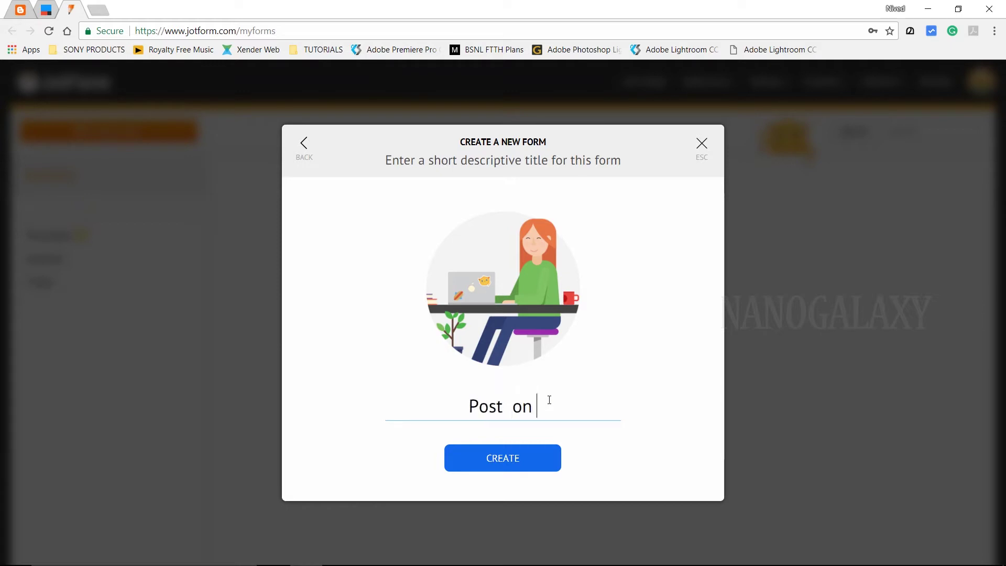
type("ost on Social NG")
left_click(530, 459)
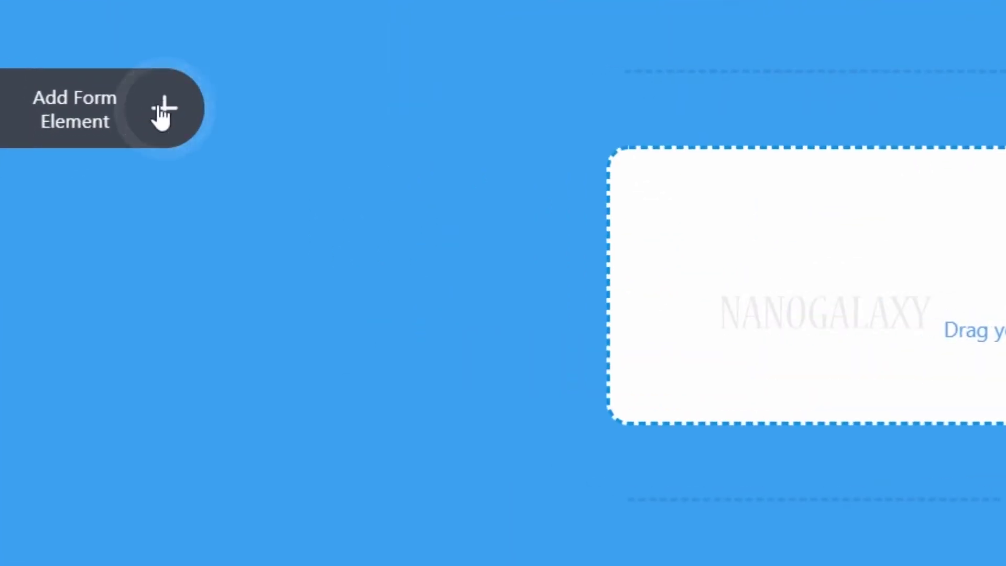
Add a Full Name question with the description 'Type in your name here'
left_click(87, 207)
left_click_drag(165, 281, 670, 282)
left_click(173, 256)
type("Type in your name here")
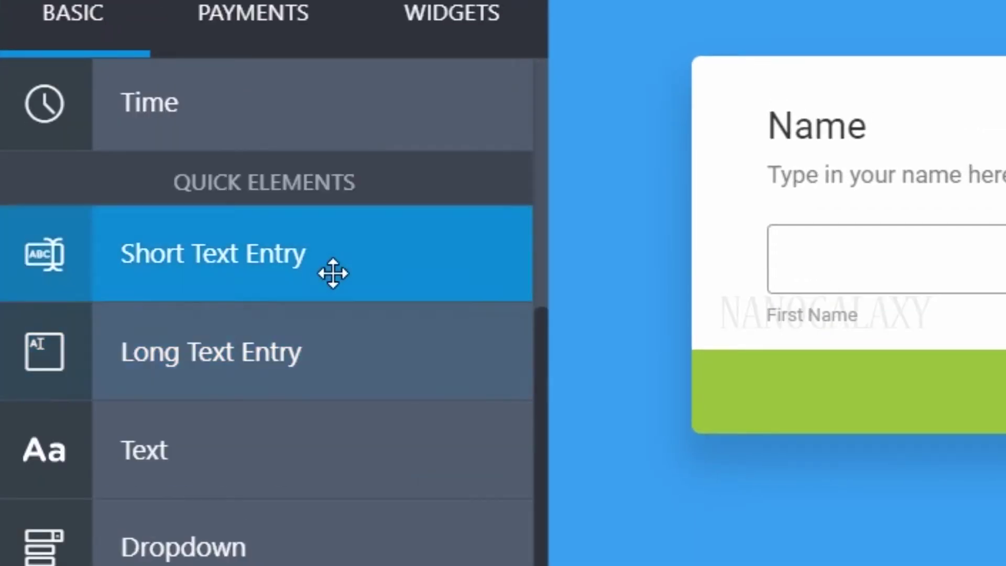
Add 'Title of your post' short text and 'Write the post/article' long text questions with descriptions
left_click(333, 272)
type("Title of your post")
left_click(140, 313)
type("Type in a cool title for the article you're writing")
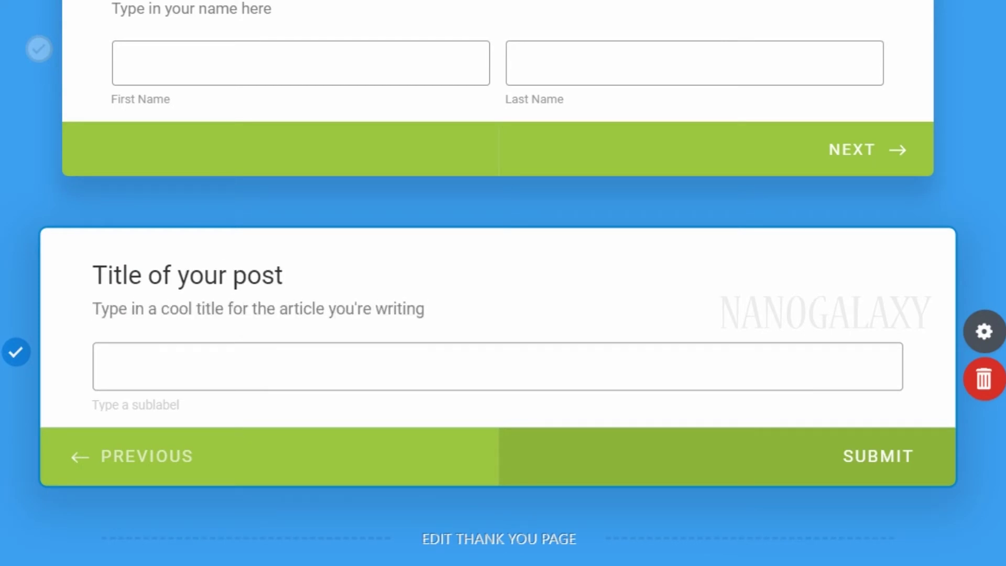
left_click(315, 272)
type("Write the ")
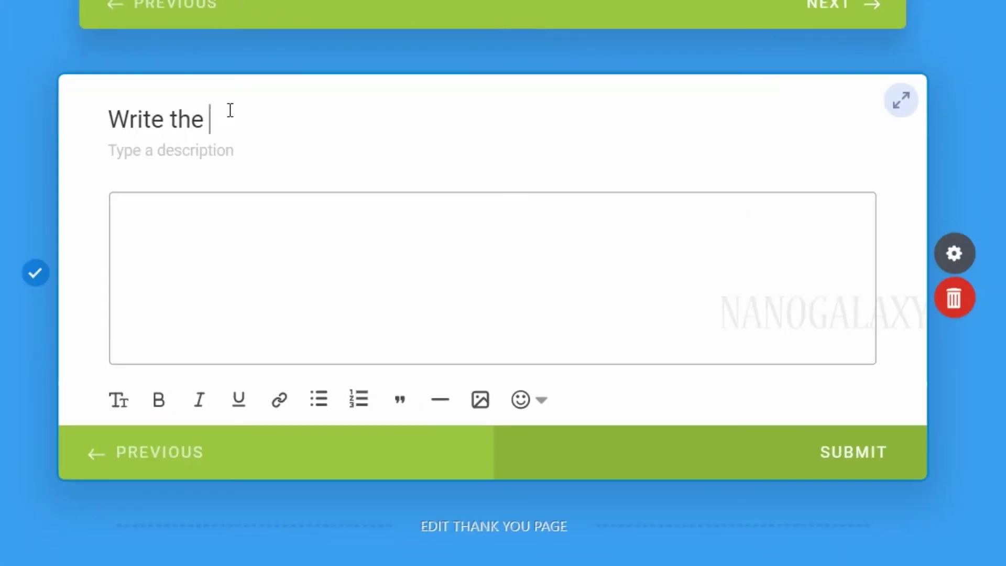
type("pos")
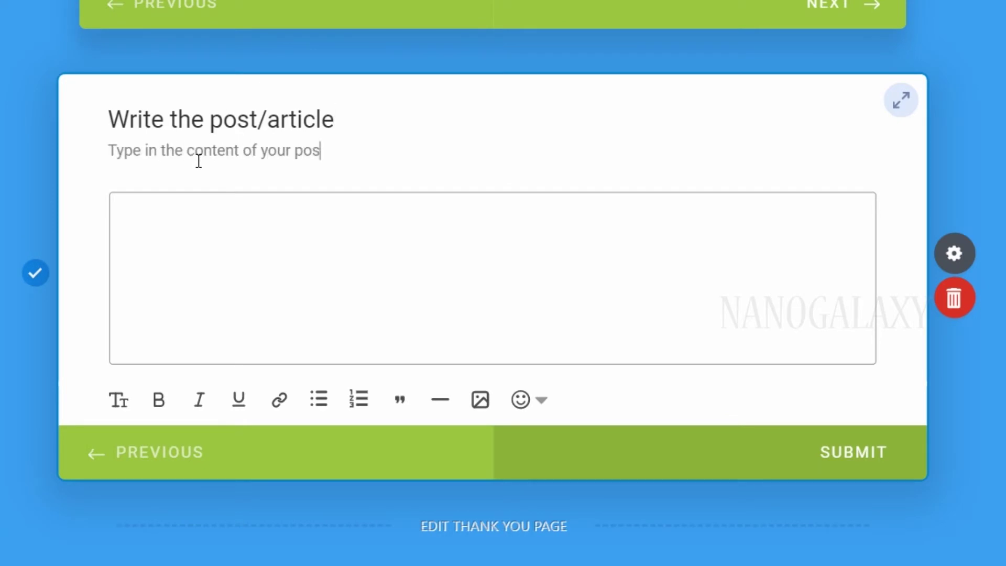
type("t/articleType in the content of your post here. This will be the body of this article. Make sure to write it in a sta")
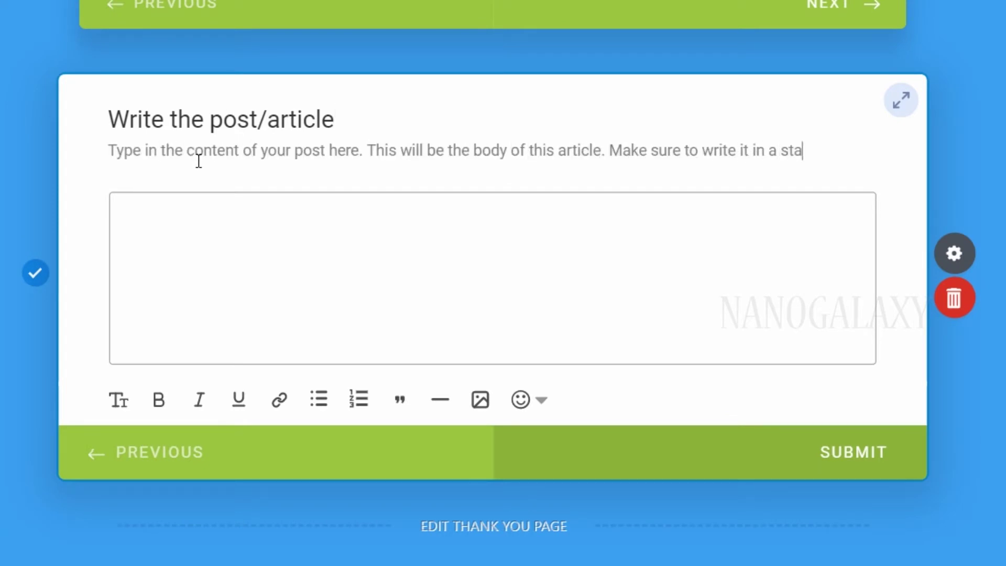
type("ndard format.")
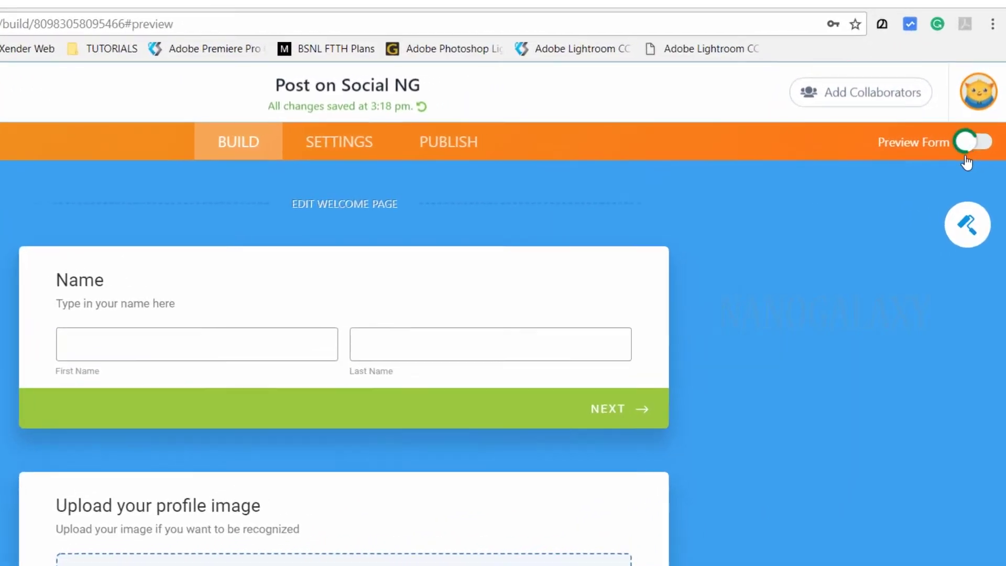
Preview the form through to its last page, then apply a red theme
left_click(978, 122)
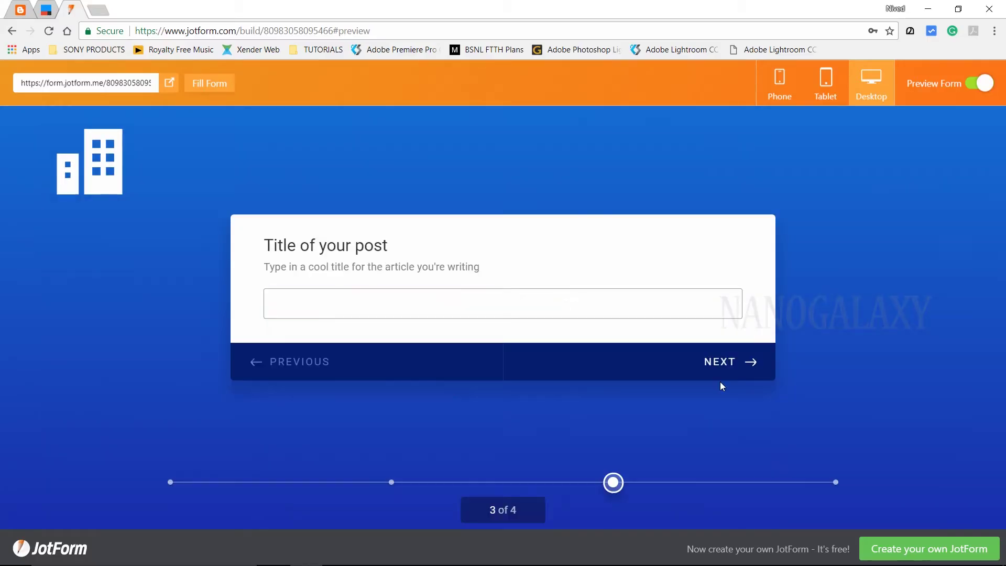
left_click(720, 367)
left_click(728, 408)
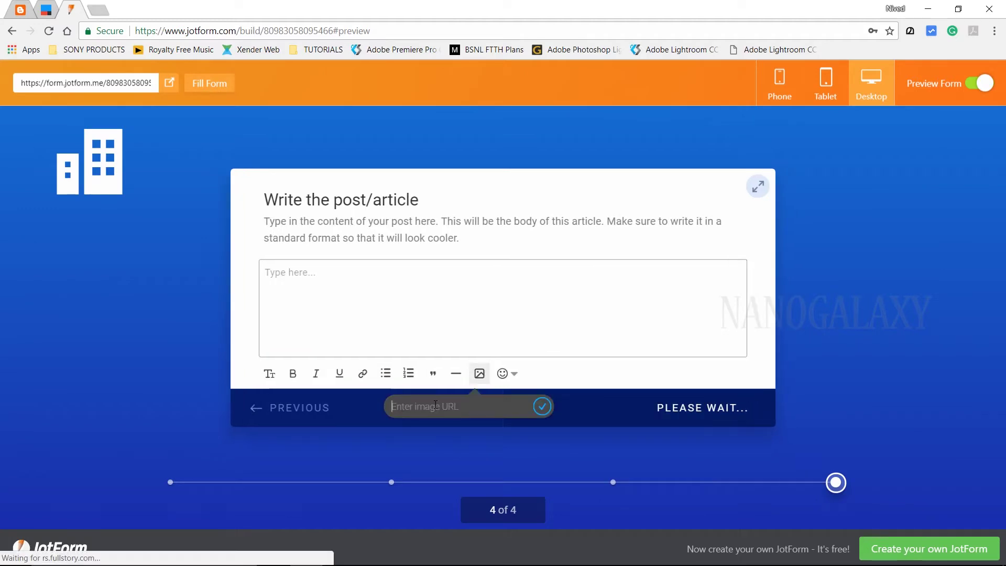
left_click(980, 83)
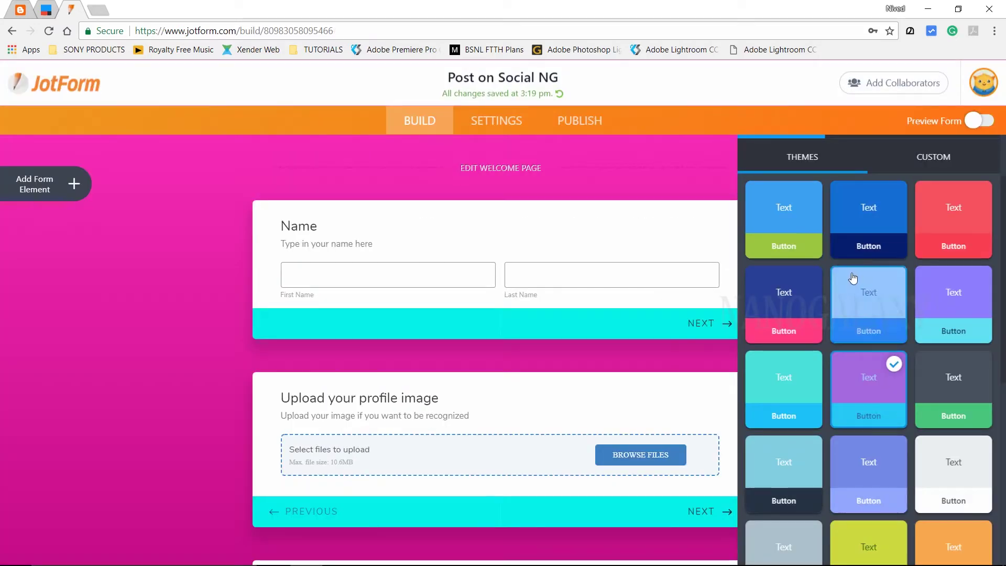
left_click(967, 171)
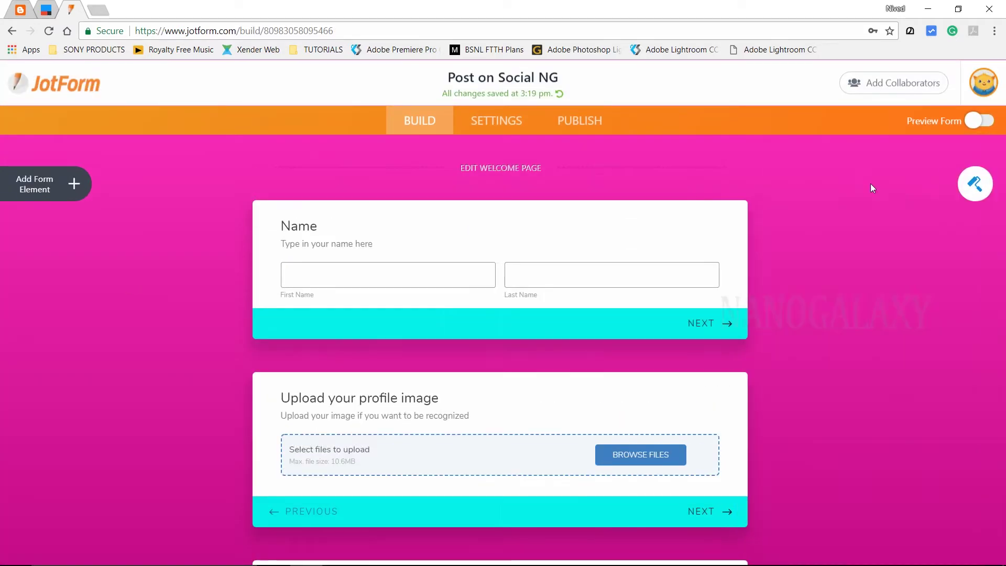
Redirect submitters after submission to the blog's address ending in /home
scroll(503, 532, "down", 15)
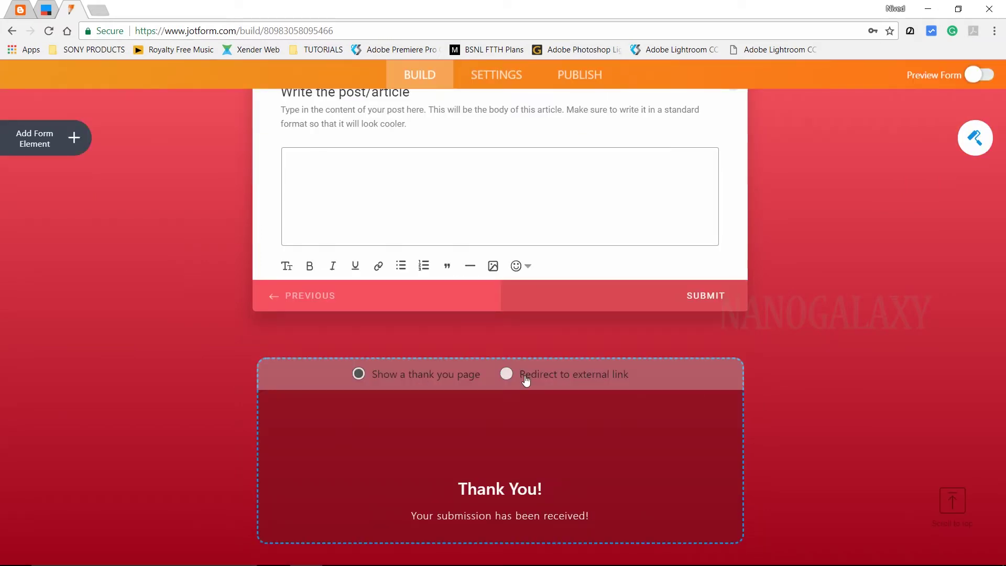
left_click(526, 382)
left_click(435, 483)
type("http://")
left_click(23, 12)
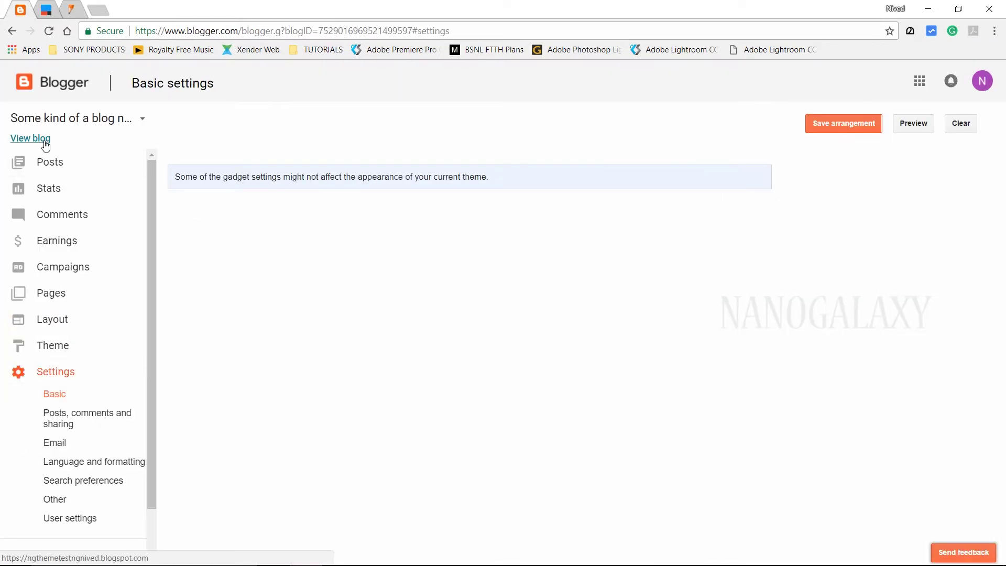
left_click(31, 137)
left_click(70, 10)
key("ctrl+a")
type("https://ngthemetestngnived.blogspot.com/")
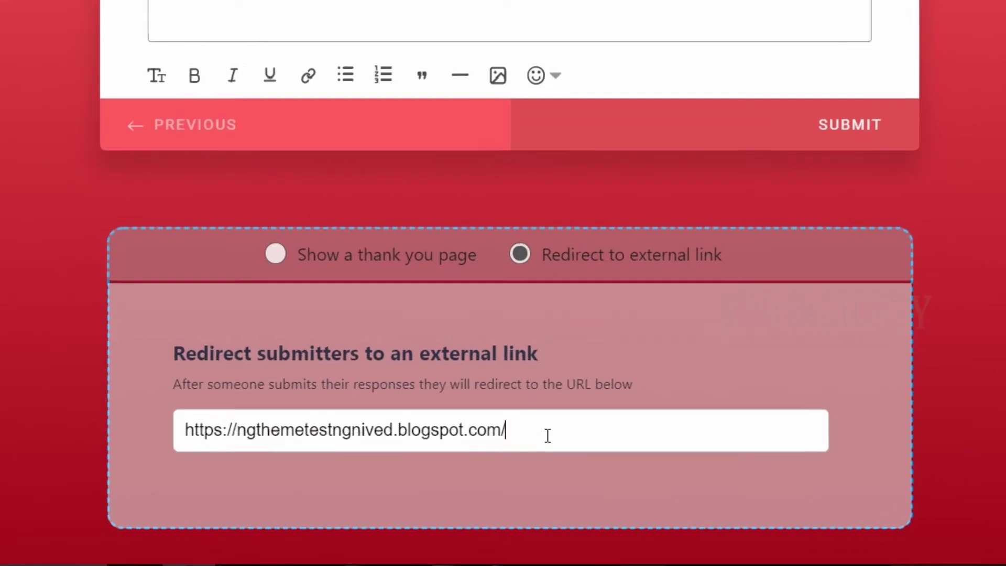
type("backtohome")
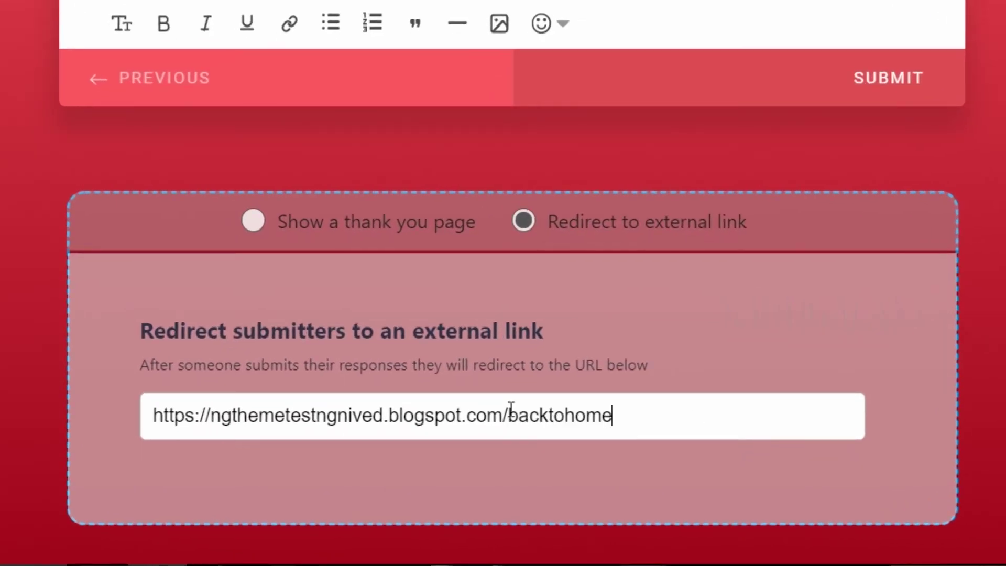
double_click(511, 409)
type("home")
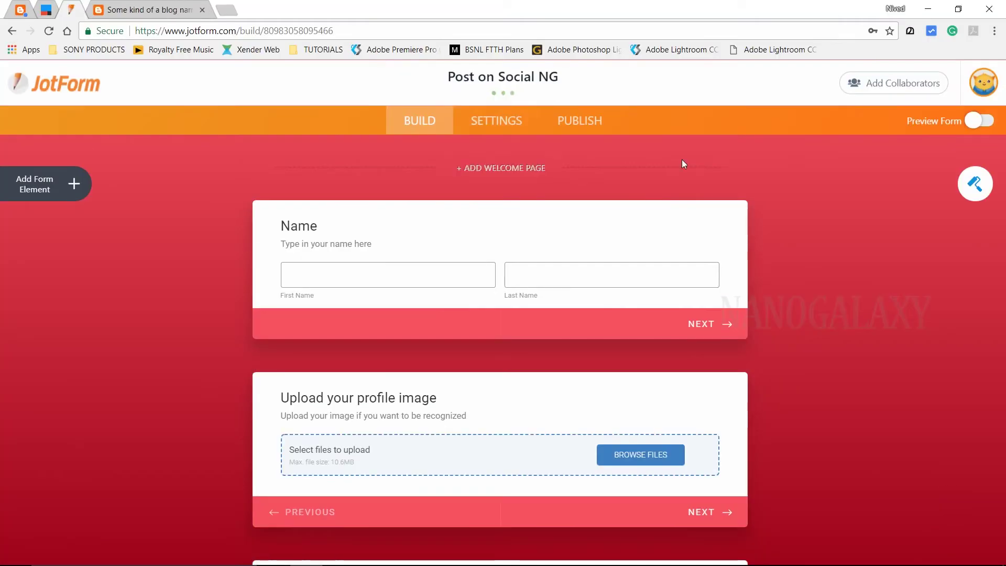
Rename the form title to 'Write articles on this Blog'
left_click(497, 74)
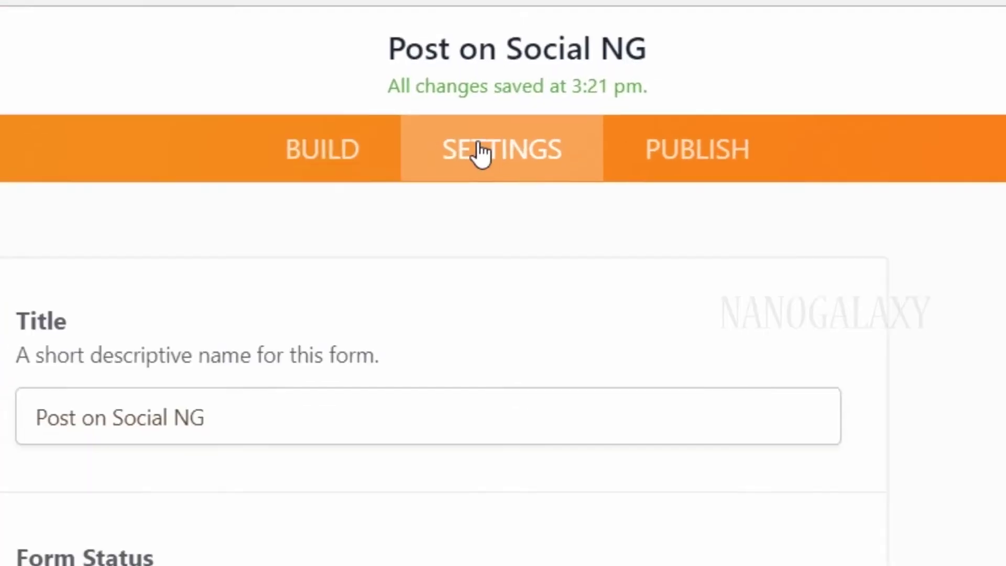
left_click_drag(182, 189, 351, 180)
type("this")
key("ctrl+a")
type("Write articles on this Blog")
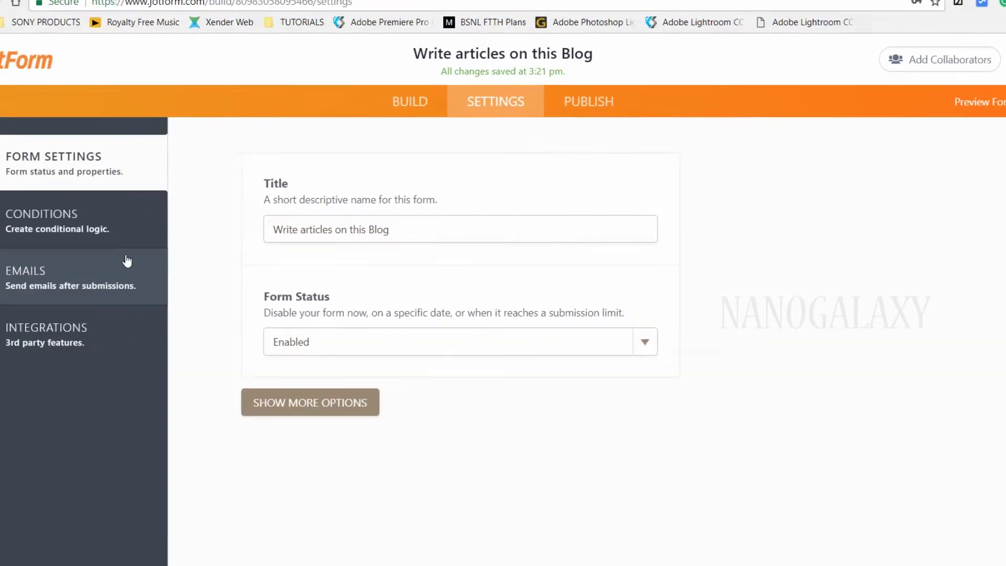
Delete the existing Notification 1 email and start adding a new email
left_click(126, 262)
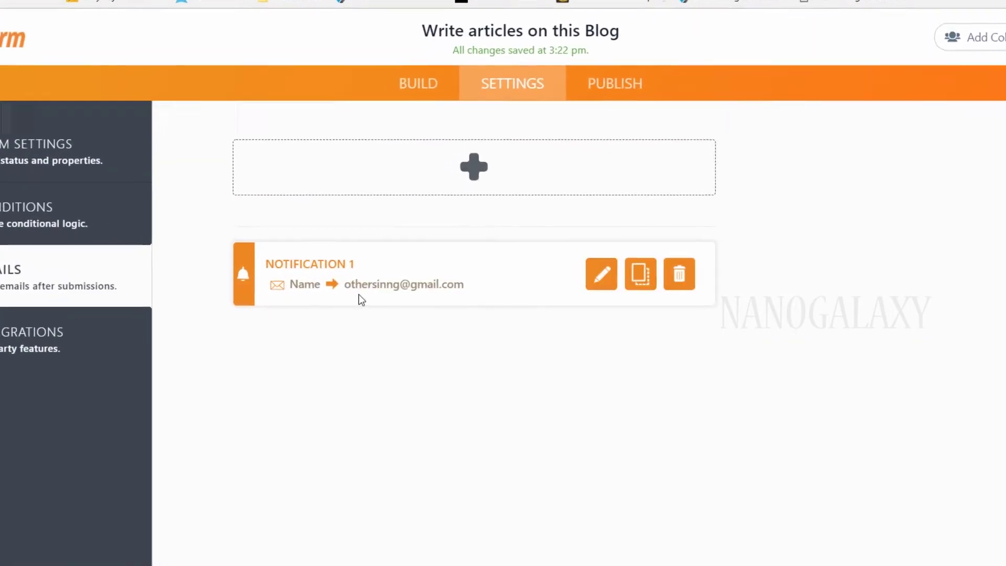
left_click(472, 169)
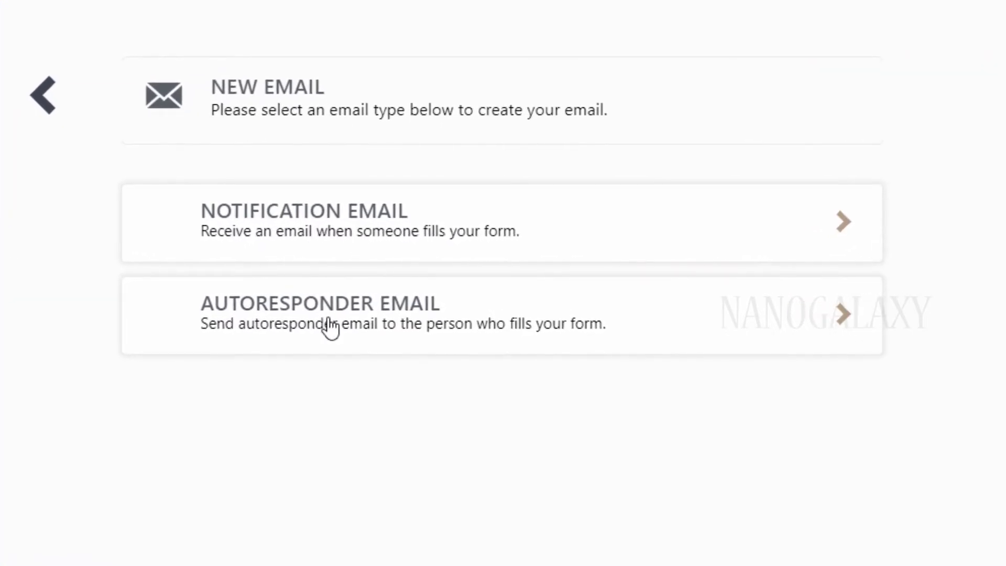
left_click(597, 235)
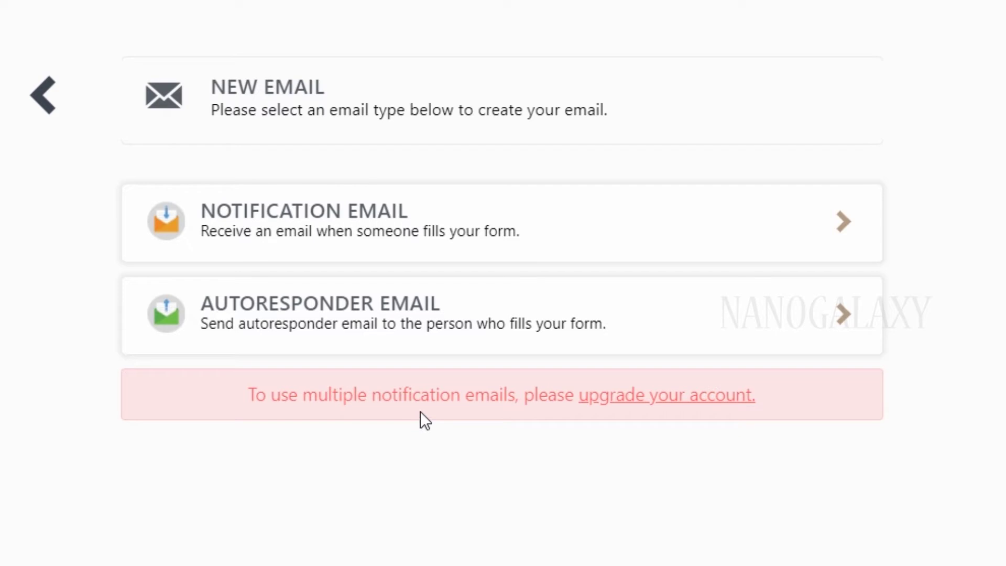
left_click(44, 95)
mouse_move(715, 266)
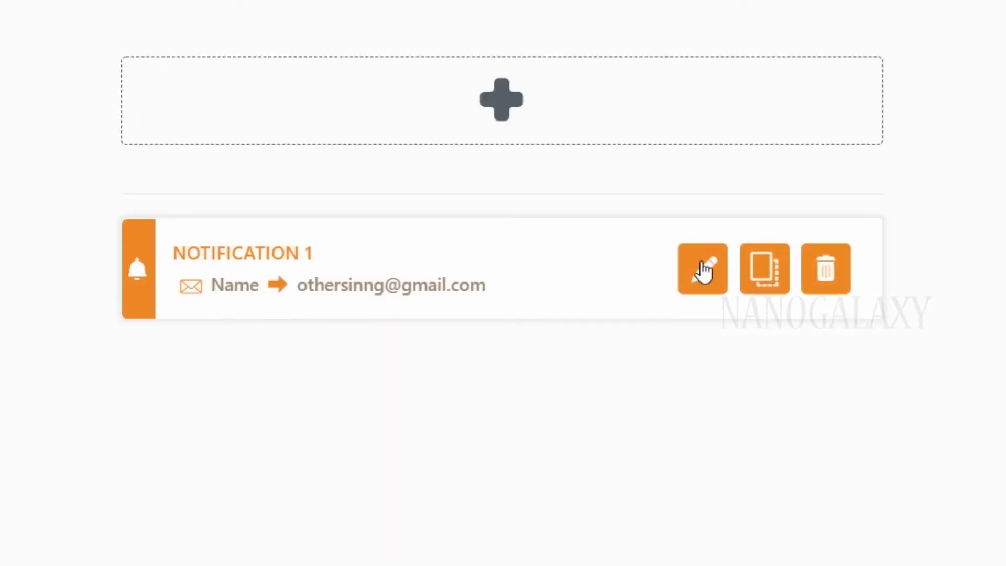
left_click(824, 281)
left_click(393, 398)
left_click(504, 101)
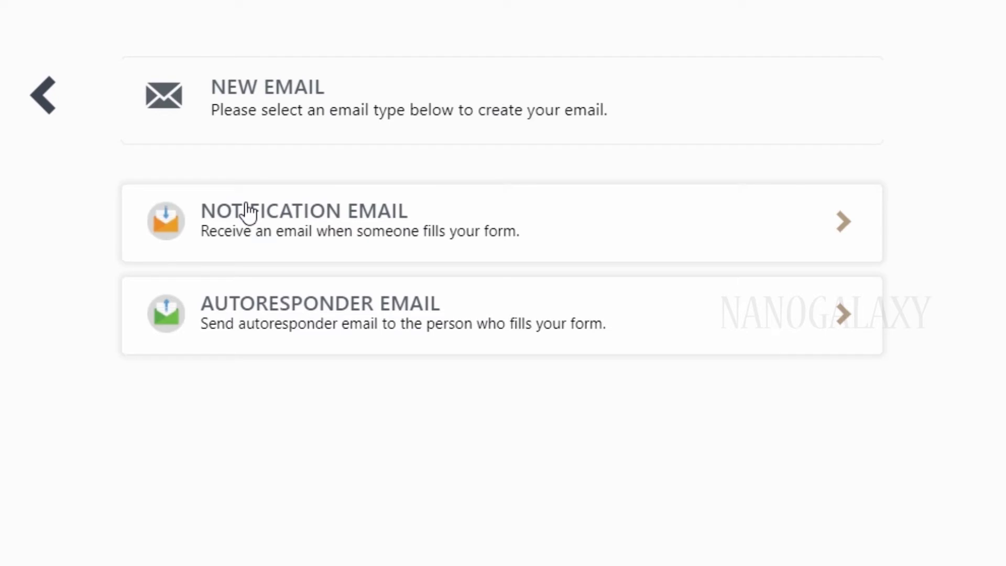
Create a notification email whose subject is only the Title Of Your Post field
left_click(270, 242)
left_click(353, 367)
triple_click(406, 374)
scroll(213, 382, "down", 3)
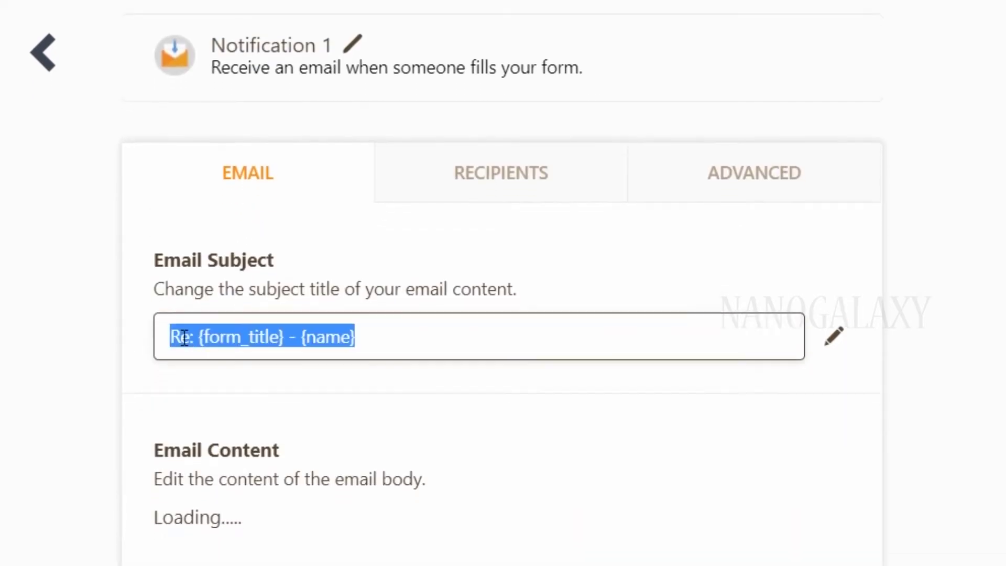
key("BackSpace")
left_click(837, 225)
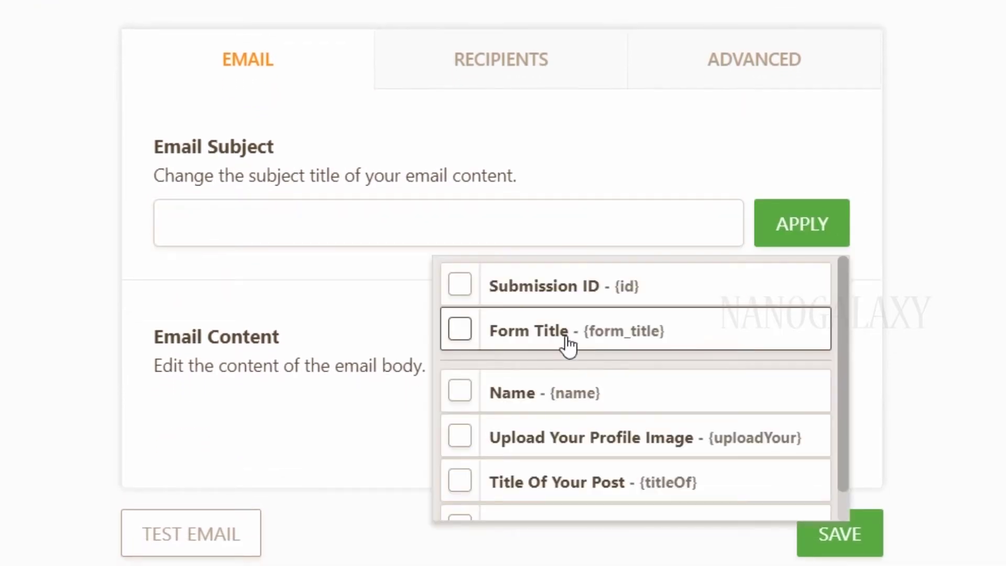
scroll(580, 336, "down", 1)
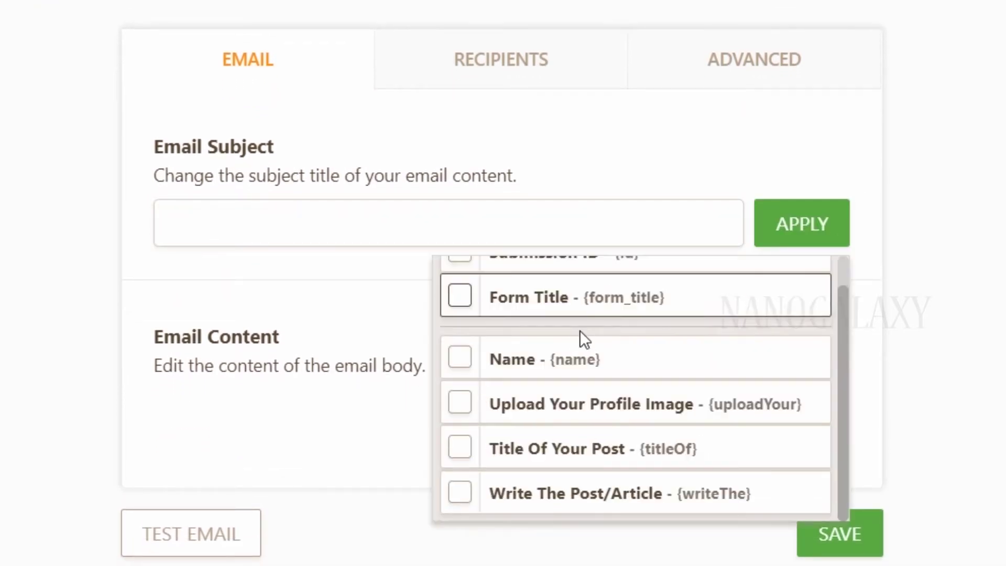
left_click(461, 448)
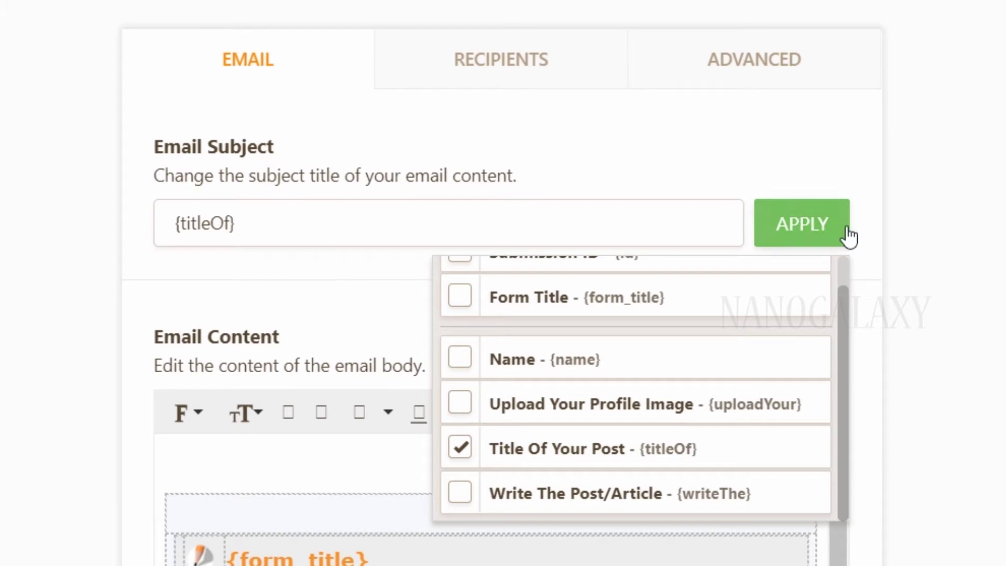
left_click(484, 239)
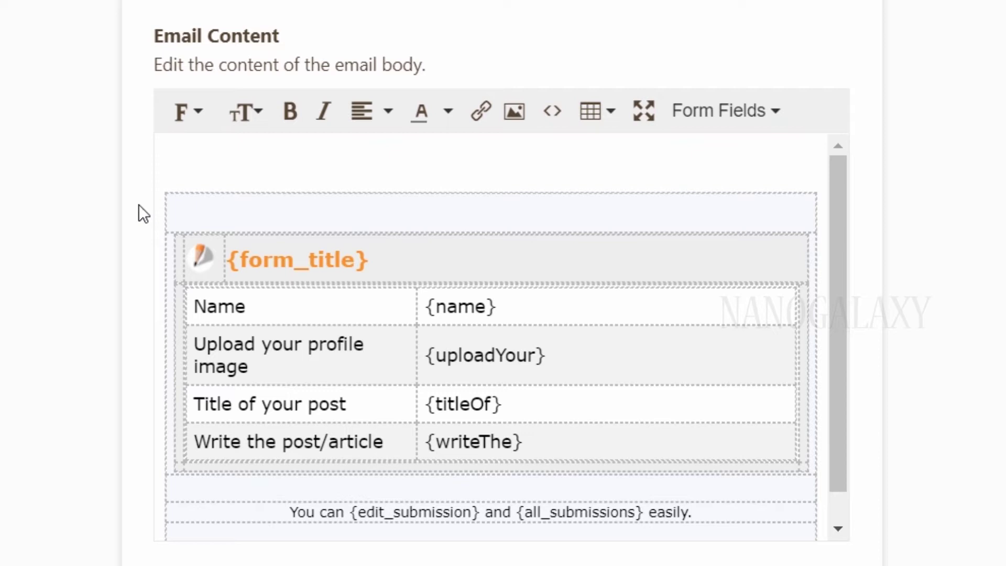
Clear the default email body and insert only the Write the post/article field
left_click(314, 173)
key("ctrl+a")
scroll(576, 314, "down", 1)
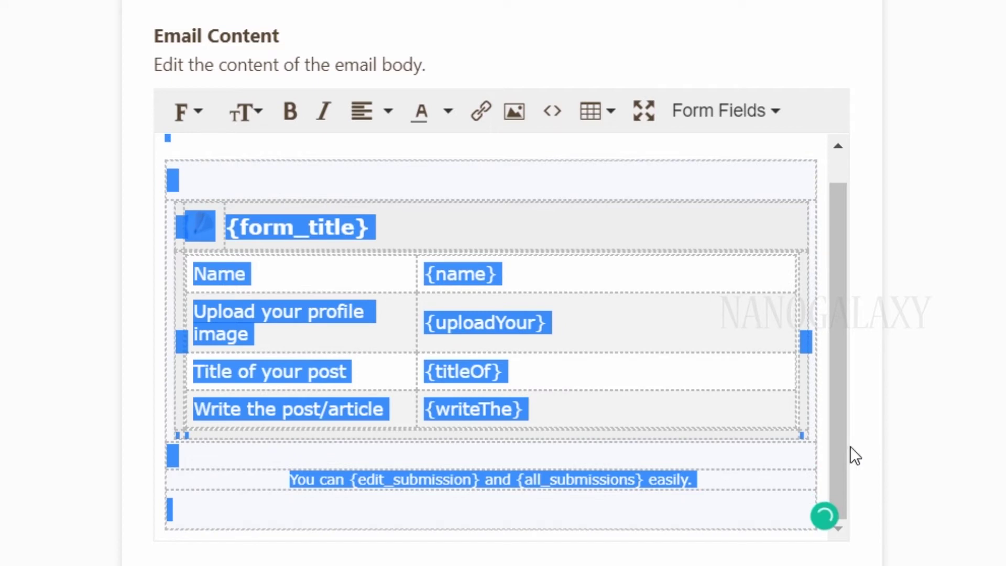
key("Delete")
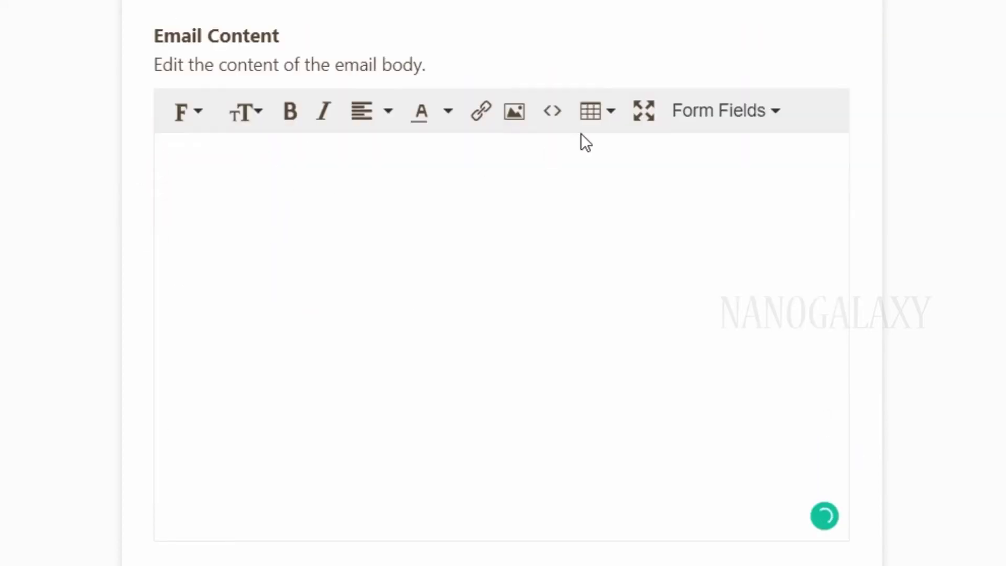
left_click(747, 107)
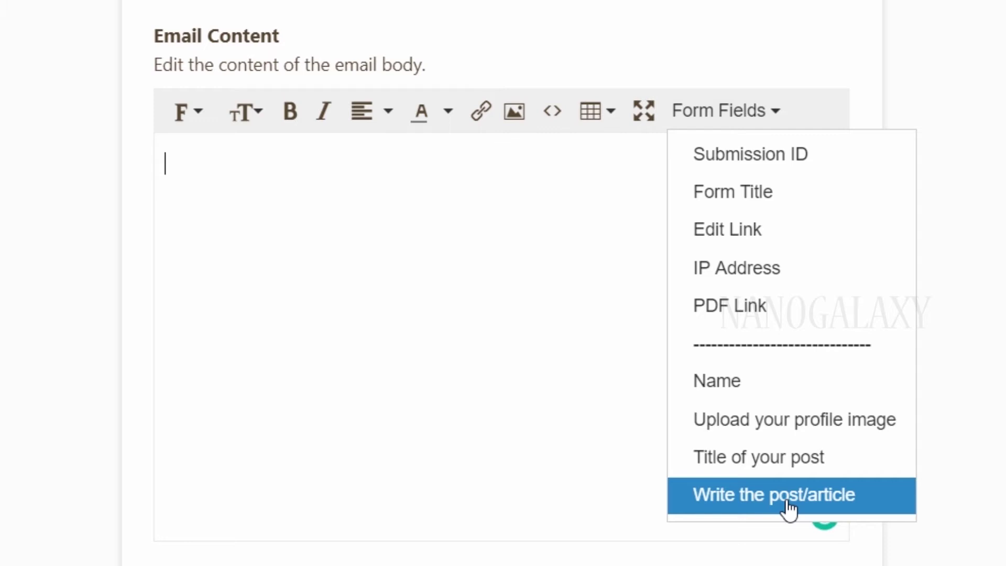
left_click(789, 495)
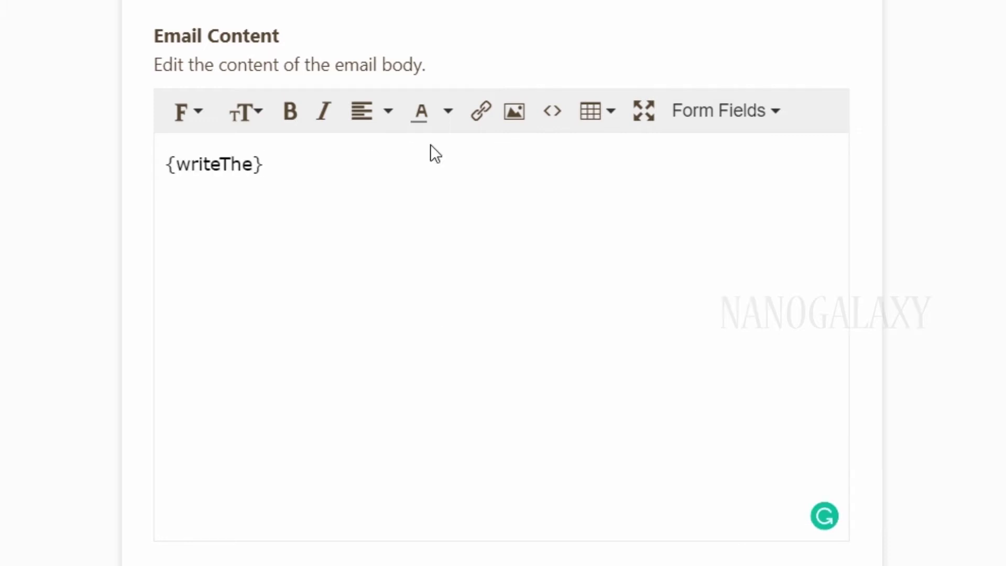
left_click(755, 123)
left_click(414, 247)
scroll(402, 226, "up", 2)
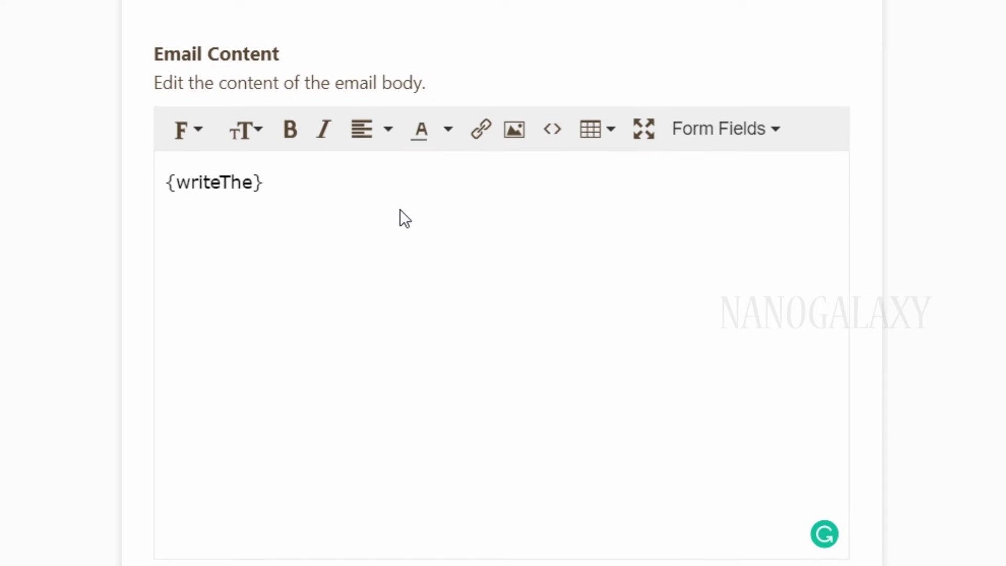
scroll(497, 13, "up", 1)
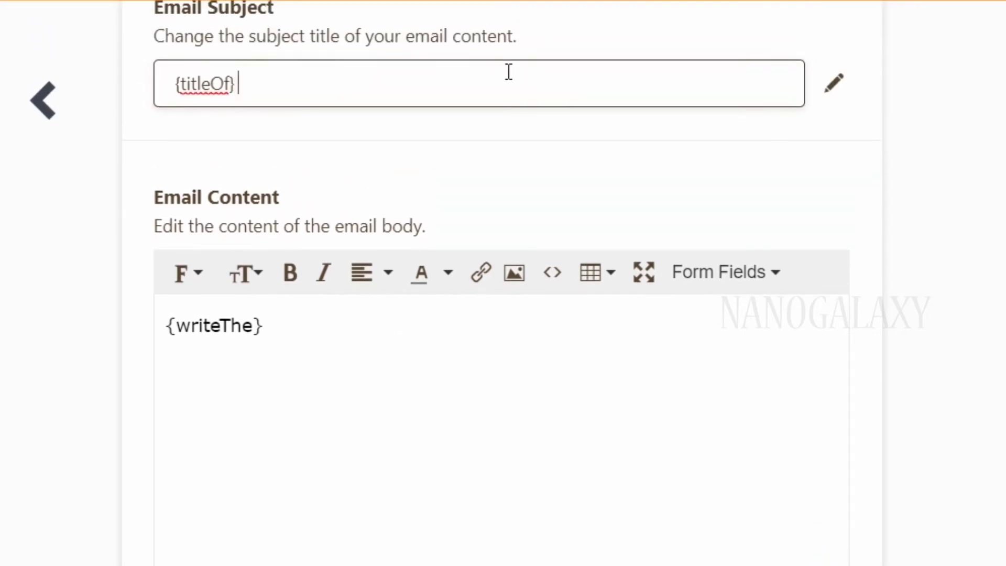
left_click(834, 83)
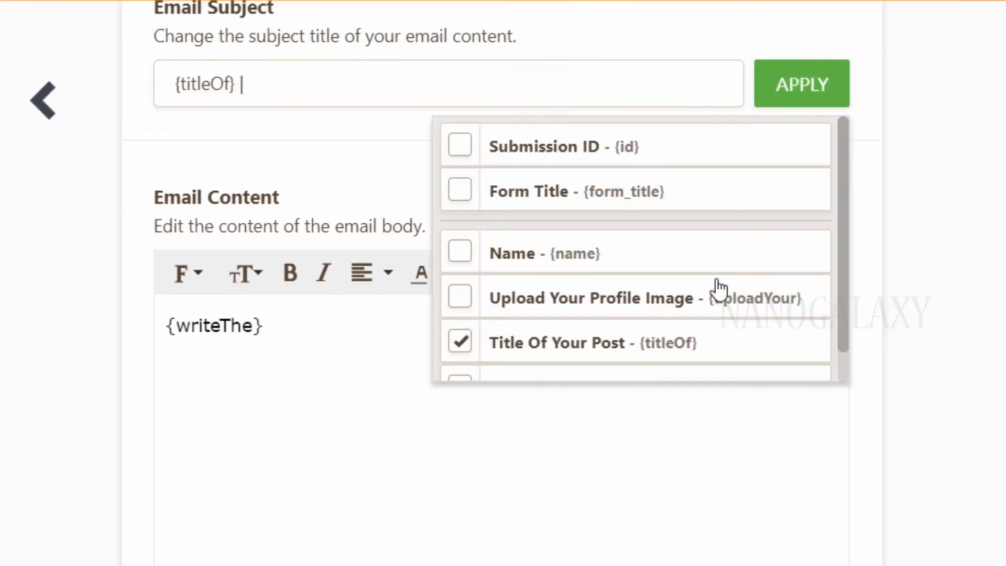
Append the Name field to the subject, add an About the Author section, and save
left_click(464, 257)
scroll(702, 252, "down", 1)
left_click(633, 440)
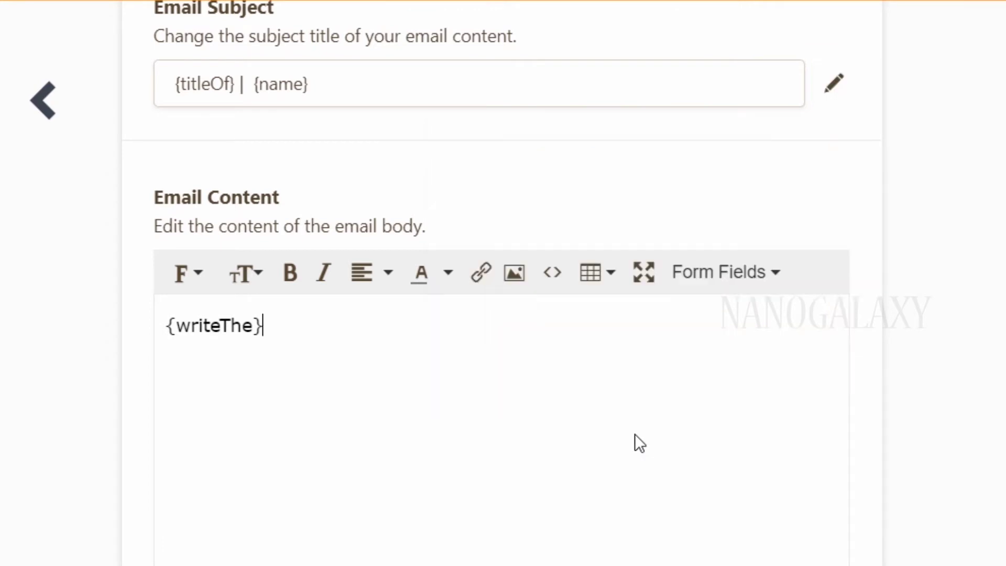
scroll(592, 367, "down", 1)
scroll(589, 362, "down", 2)
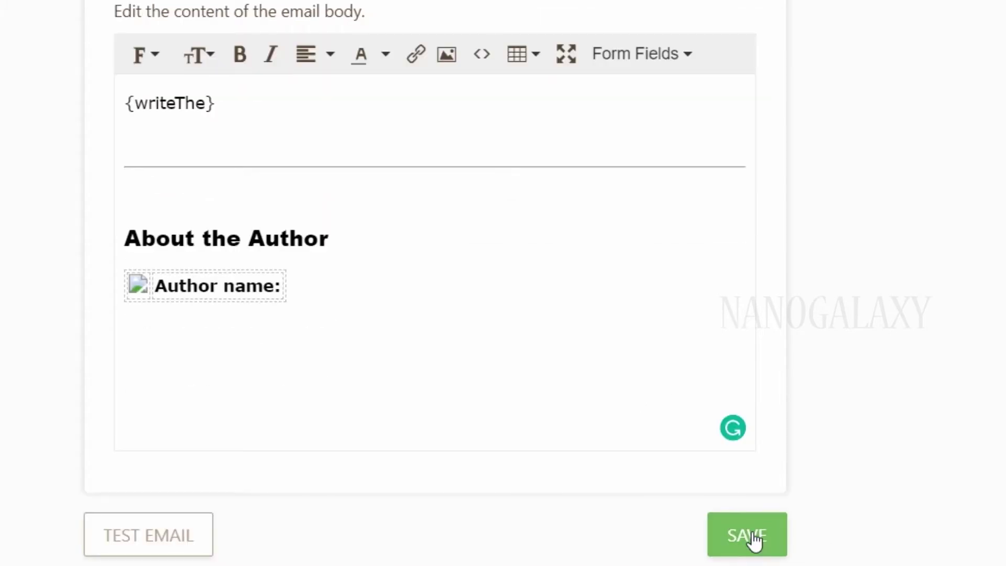
left_click(748, 540)
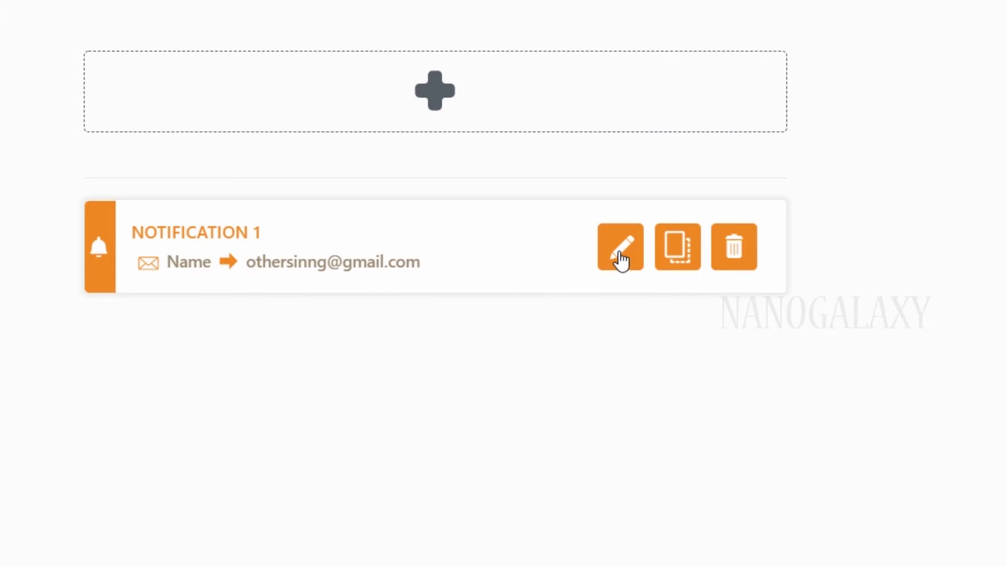
Reopen Notification 1's recipient settings and remove its current recipient address
left_click(620, 258)
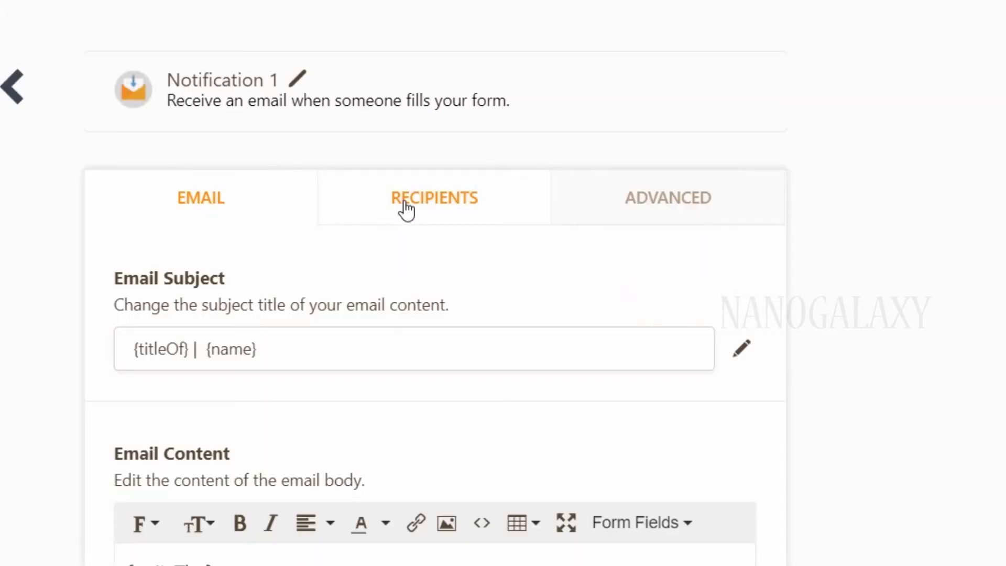
left_click(406, 210)
scroll(214, 254, "down", 2)
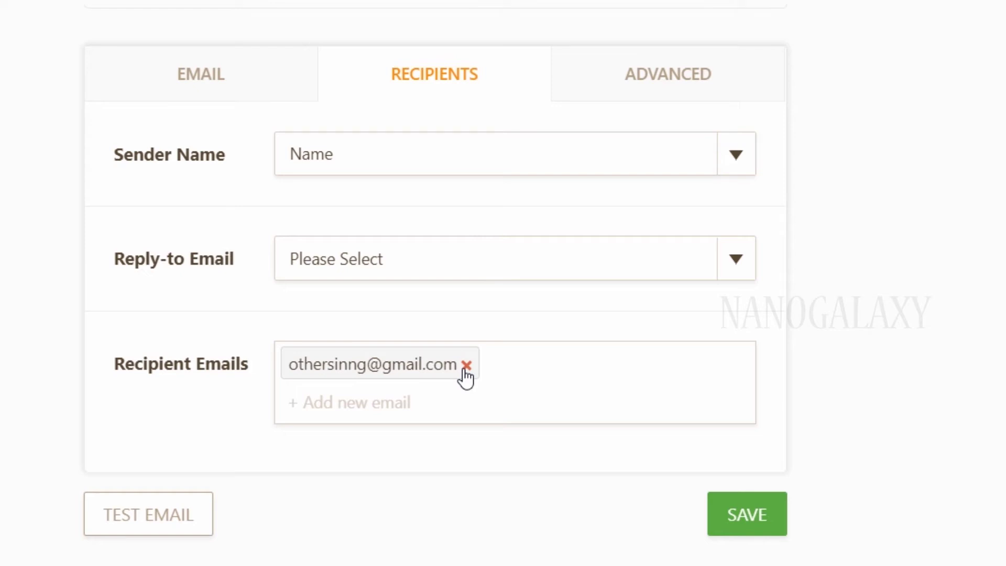
left_click(466, 366)
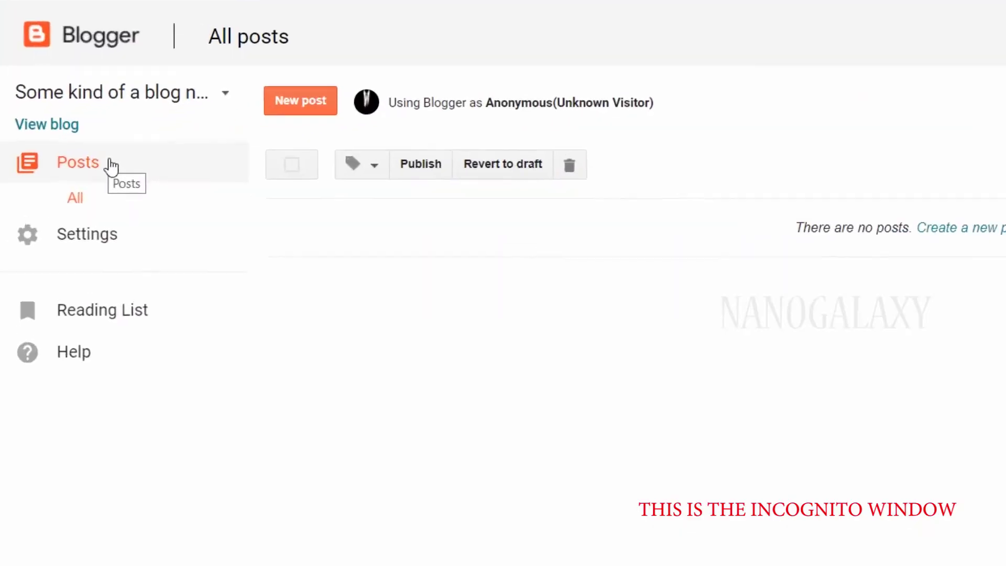
Open Blogger's Email settings and select the posting-by-email address to copy
left_click(87, 234)
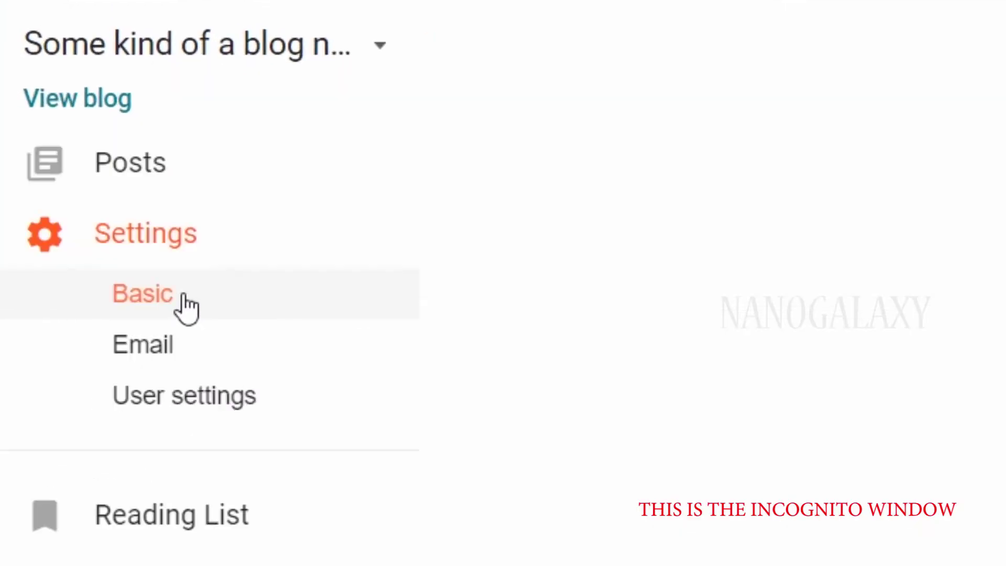
left_click(187, 341)
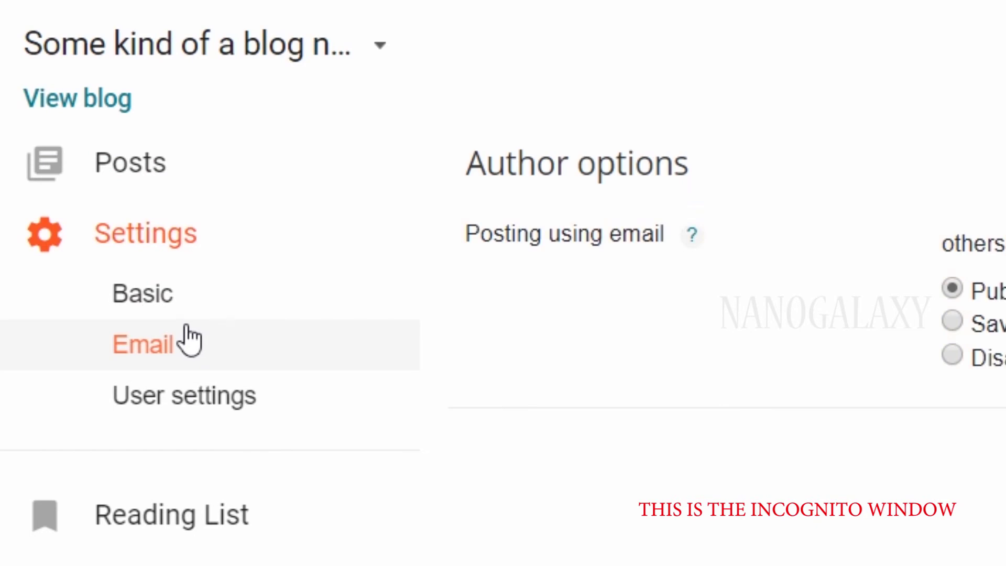
triple_click(739, 260)
key("ctrl+c")
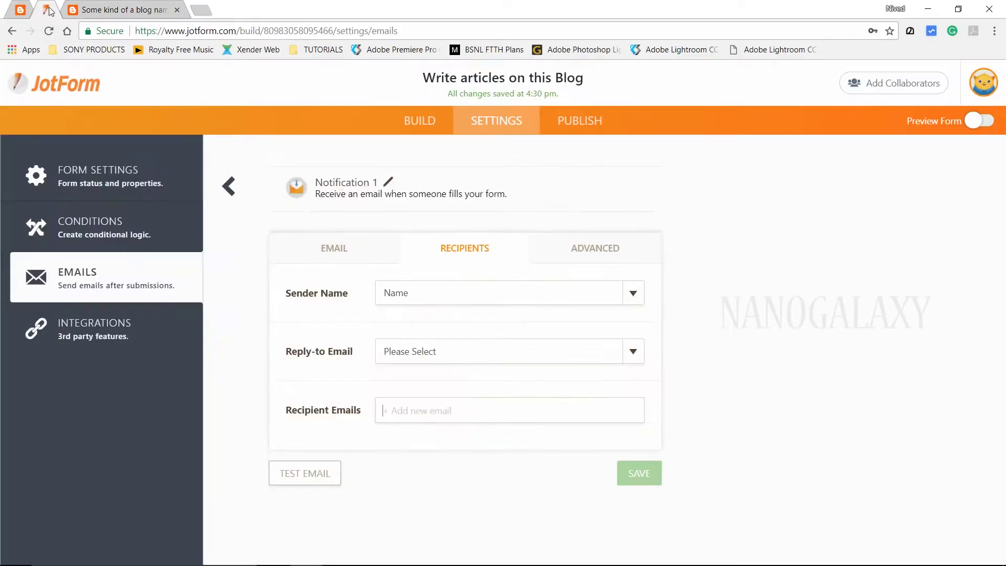
Keep Name as sender name and add the blog's post-by-email address as recipient, trimming extra spaces
left_click(426, 293)
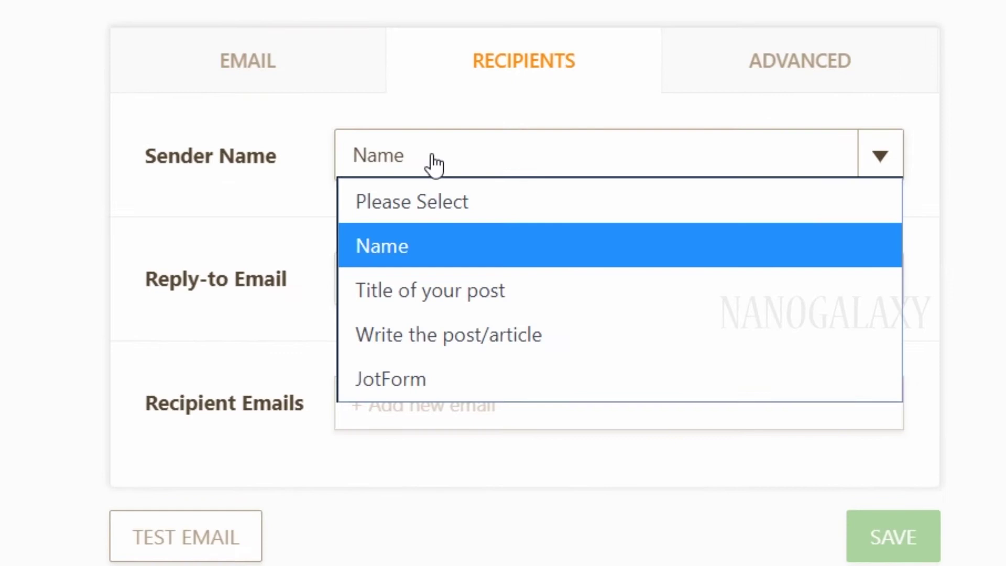
left_click(440, 241)
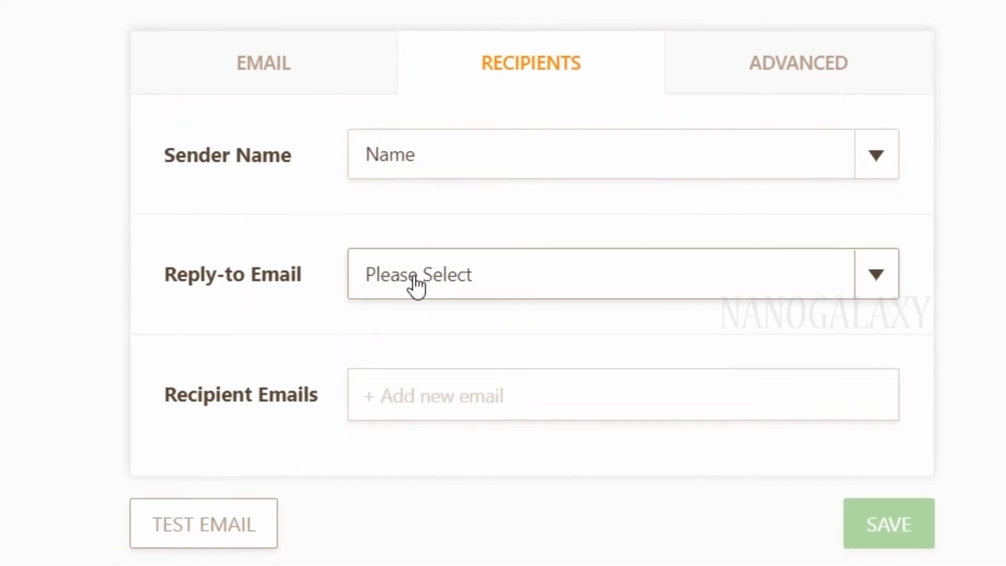
left_click(445, 281)
left_click(575, 384)
right_click(449, 382)
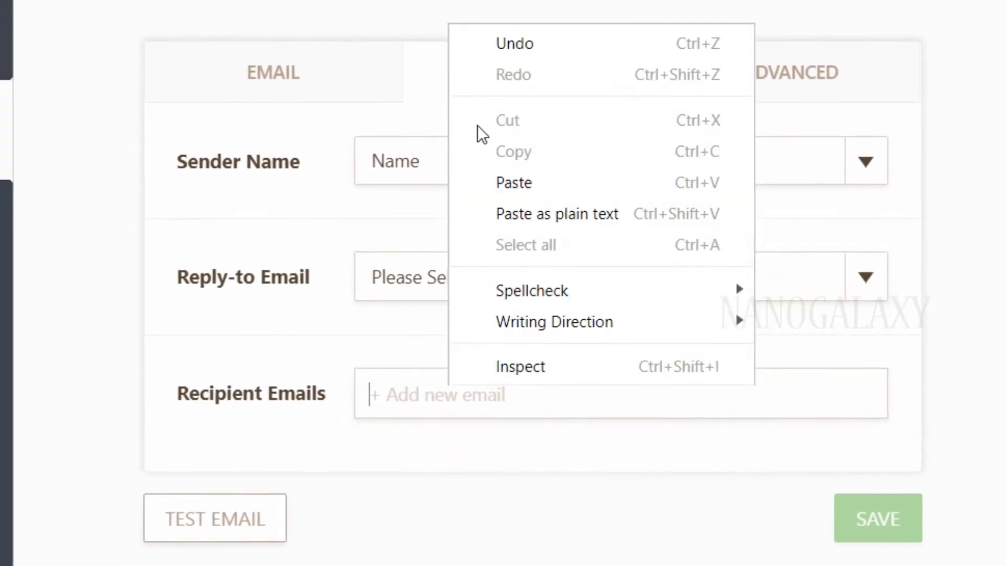
left_click(498, 182)
key("BackSpace")
key("ctrl+Right")
key("BackSpace")
key("Home")
key("ctrl+Delete")
key("Return")
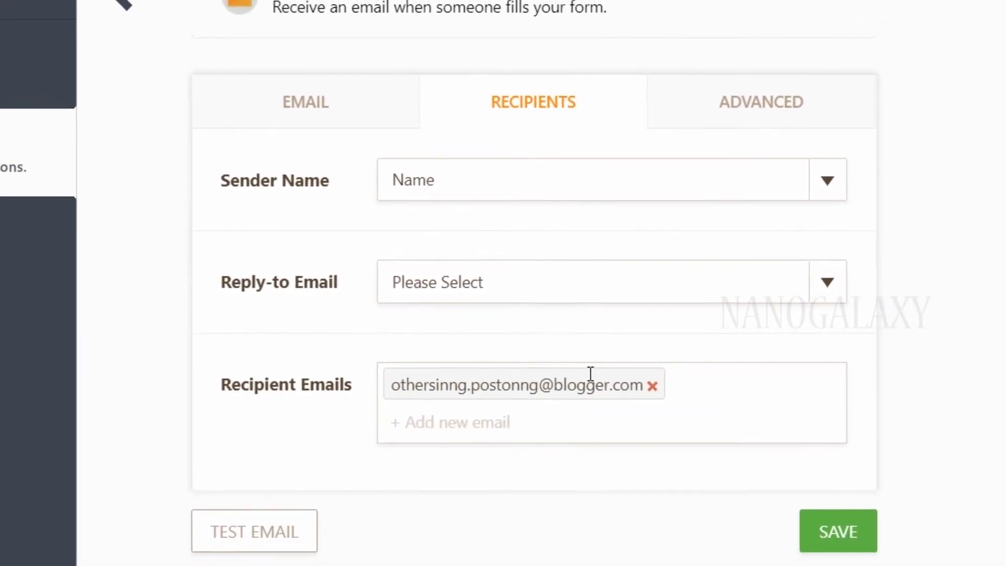
Review the Advanced settings, leaving attachments and sender email unchanged, and save the notification
left_click(752, 118)
left_click(429, 184)
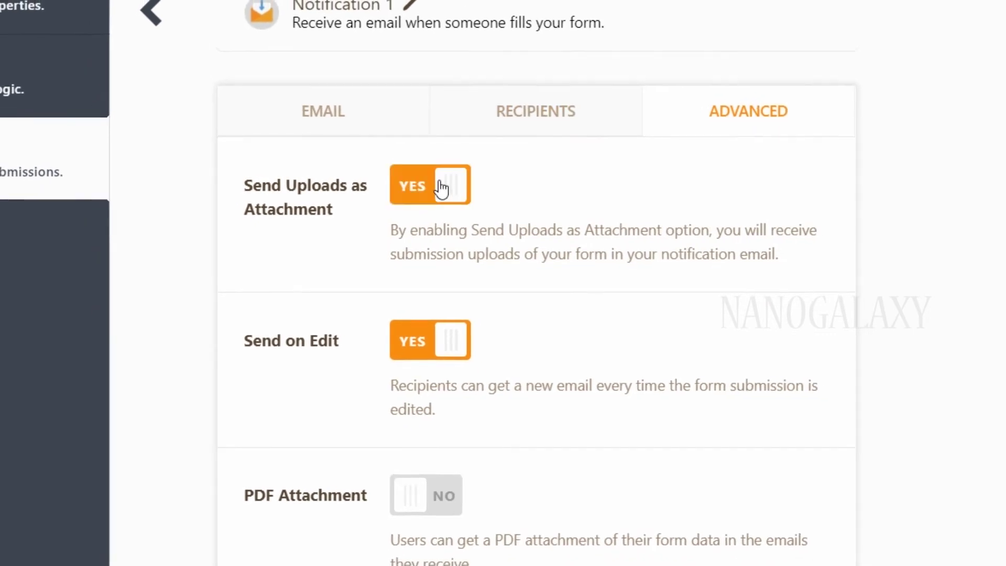
left_click(441, 188)
left_click_drag(471, 230, 581, 231)
left_click(616, 250)
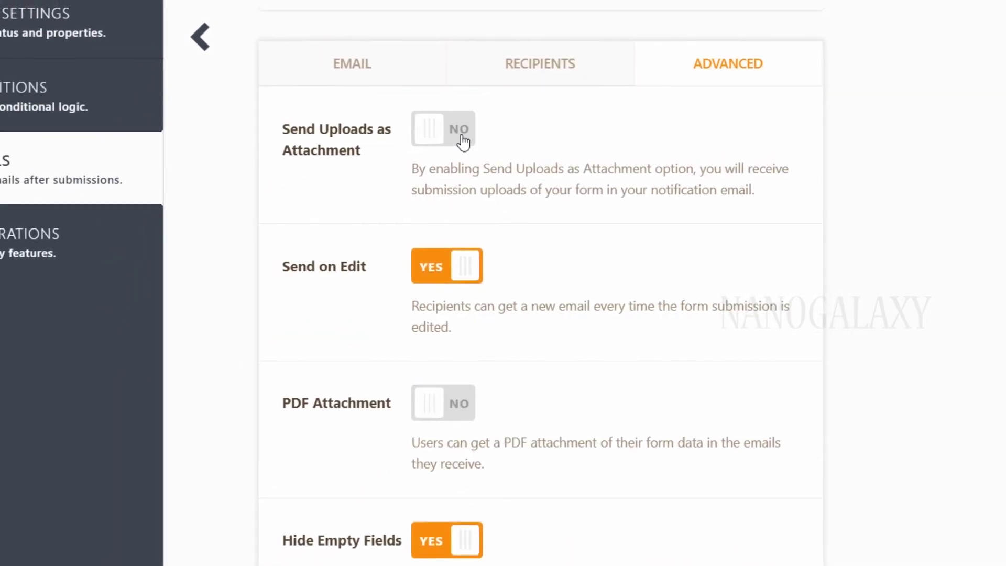
scroll(276, 183, "down", 1)
left_click_drag(413, 244, 693, 246)
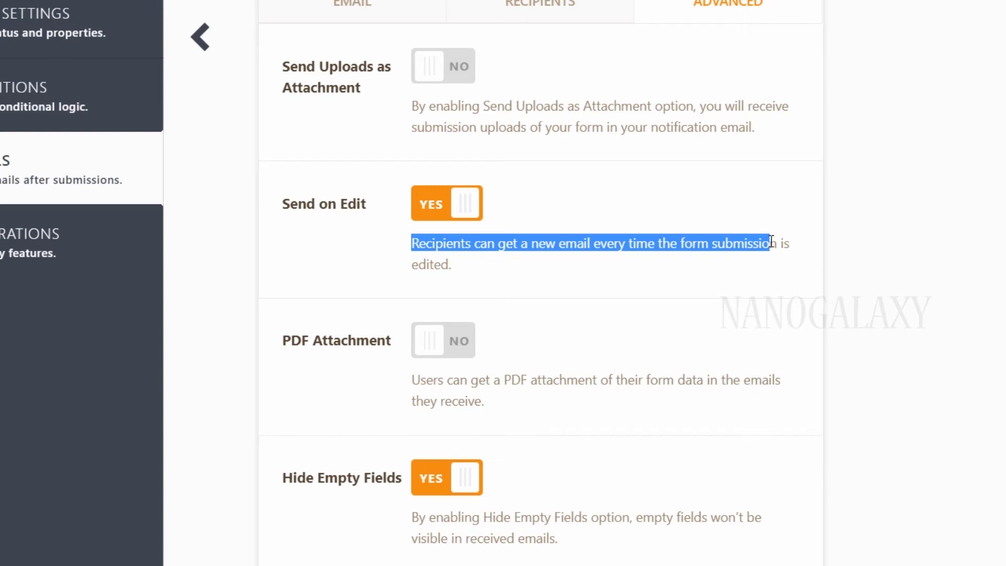
left_click(771, 243)
scroll(360, 254, "down", 5)
left_click(530, 297)
left_click(530, 297)
left_click(796, 551)
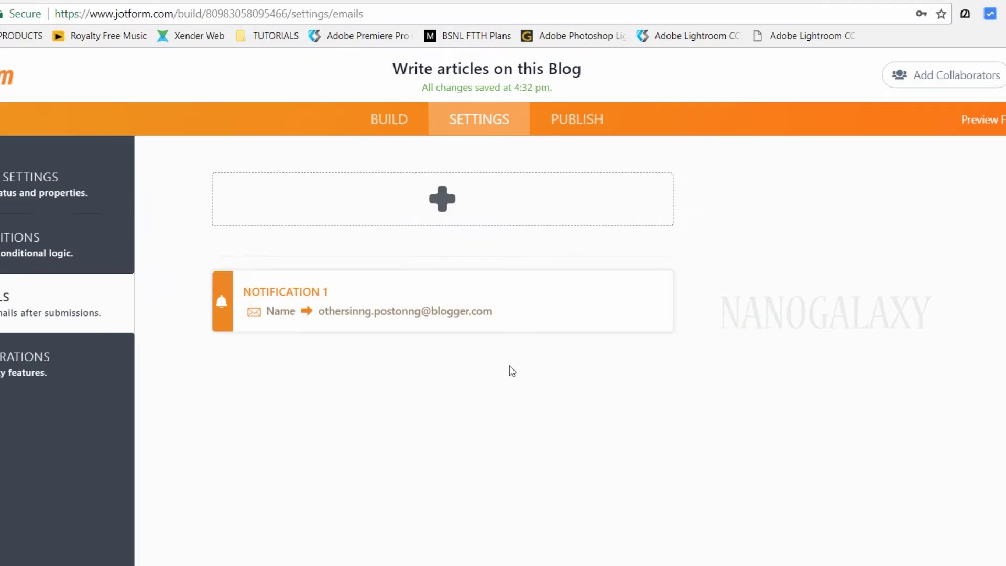
Open Publish > Embed, select the form's script snippet, then open the blog's Layout page
left_click(577, 119)
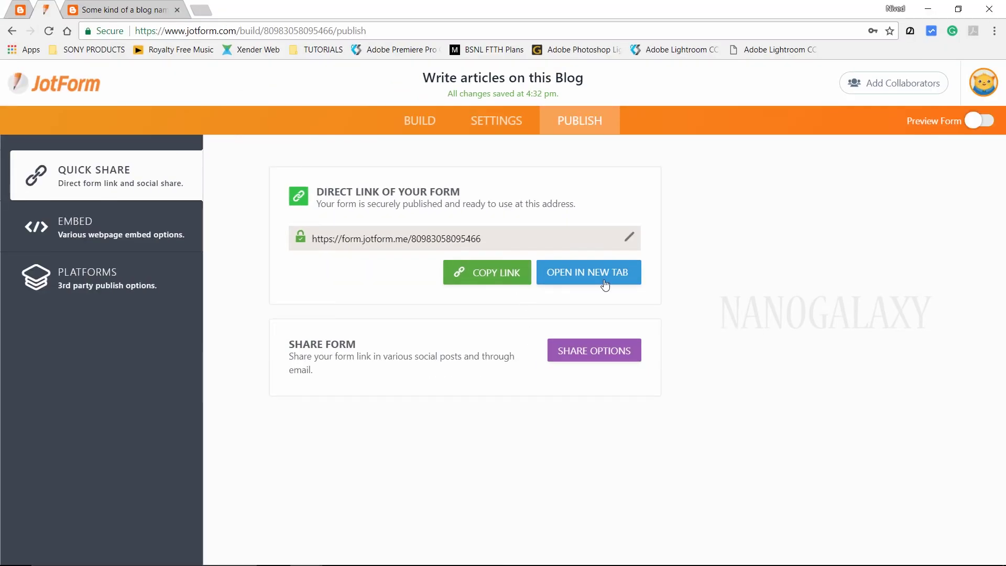
left_click(42, 252)
left_click(202, 252)
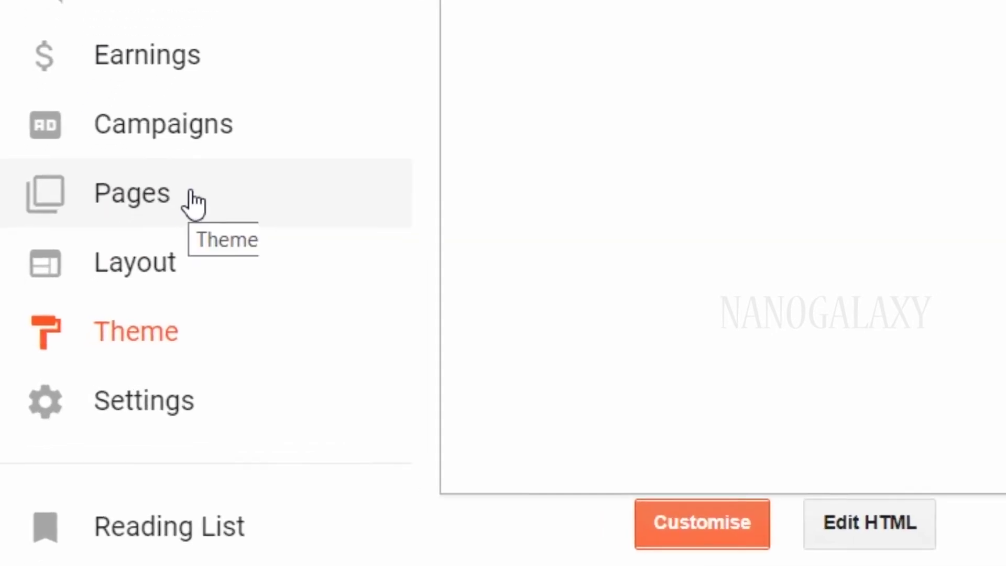
left_click(147, 289)
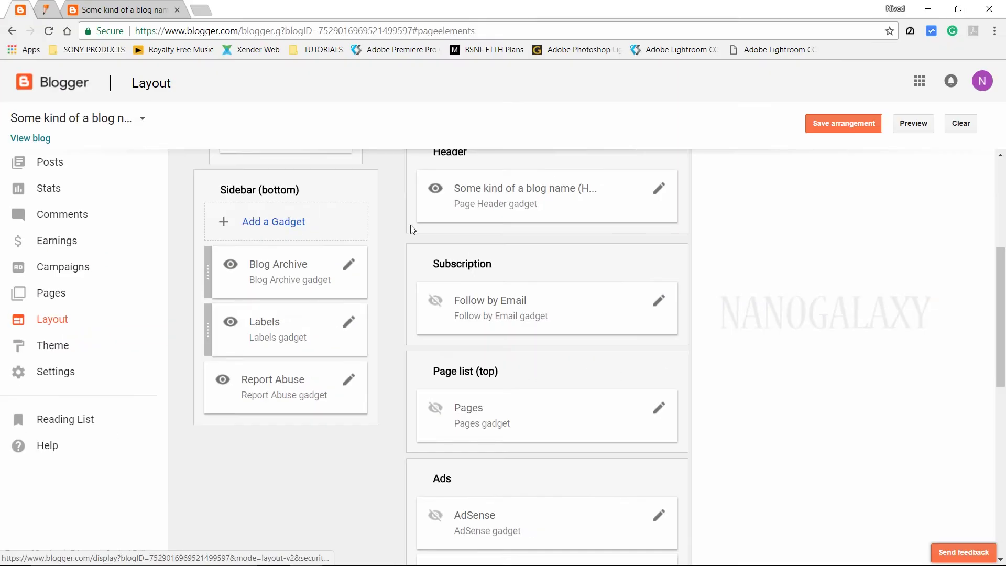
Add an HTML/JavaScript gadget titled 'Write Articles' holding the JotForm script and save it
scroll(411, 229, "up", 3)
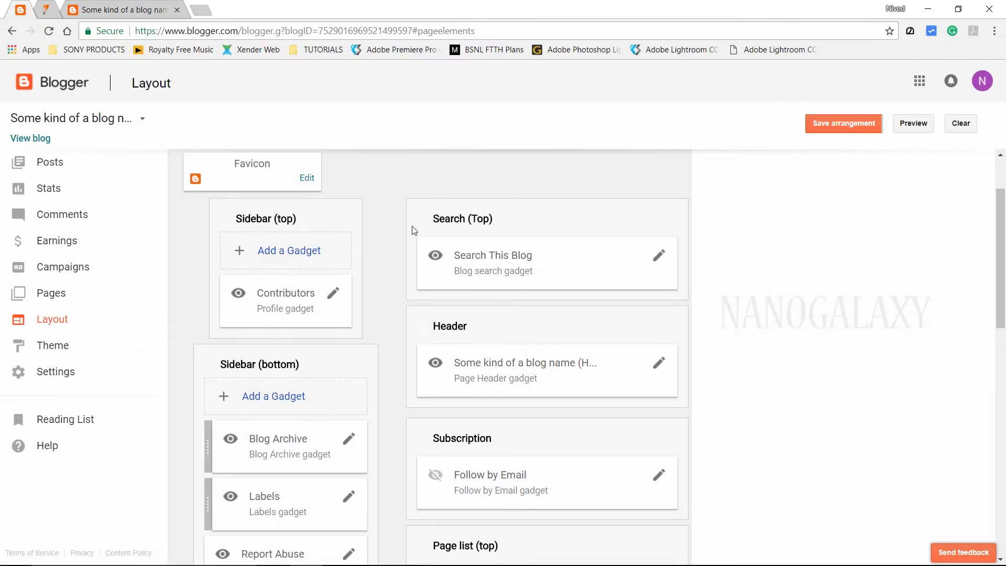
scroll(360, 229, "down", 11)
scroll(361, 229, "up", 13)
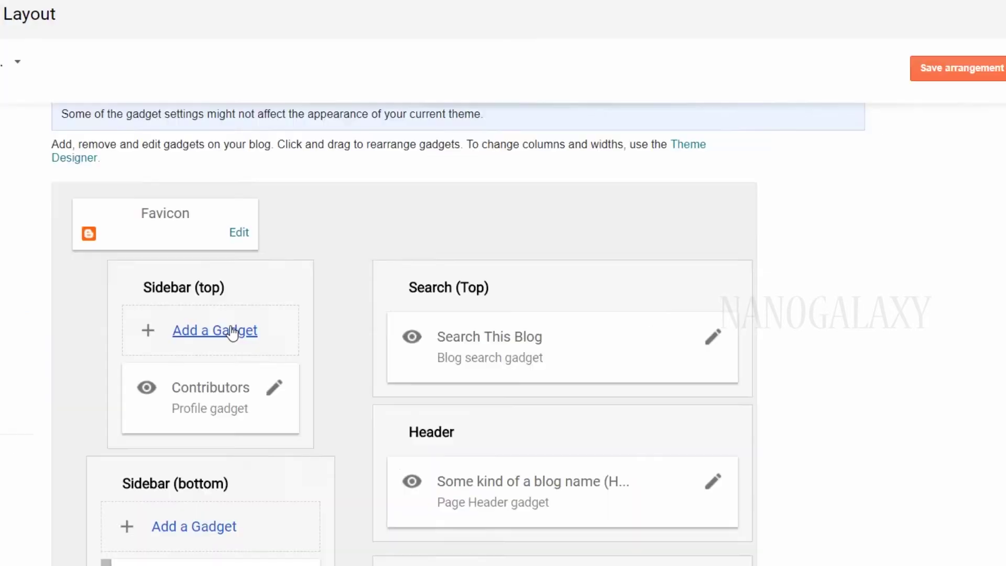
left_click(289, 318)
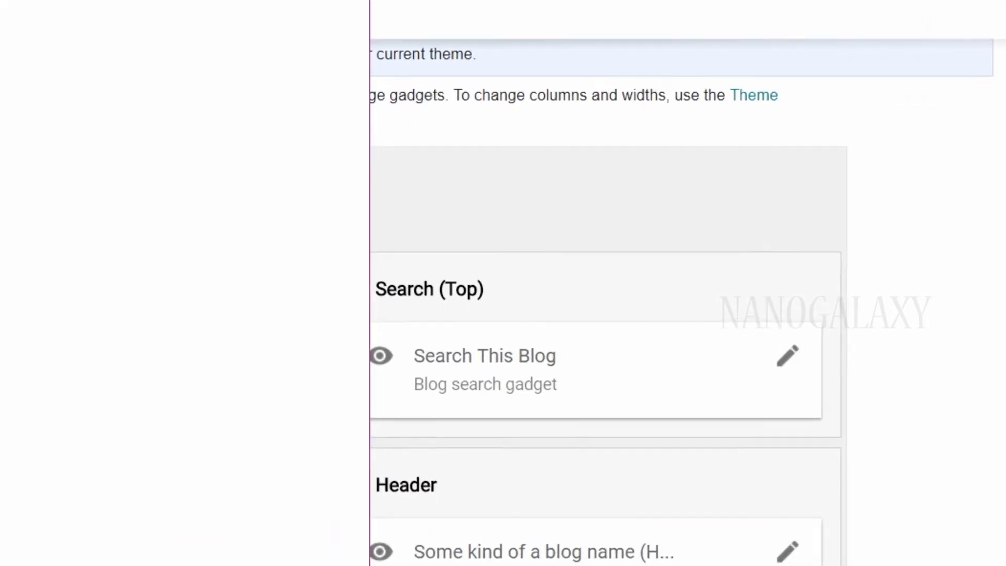
left_click(575, 562)
left_click(337, 178)
type("Write Articles")
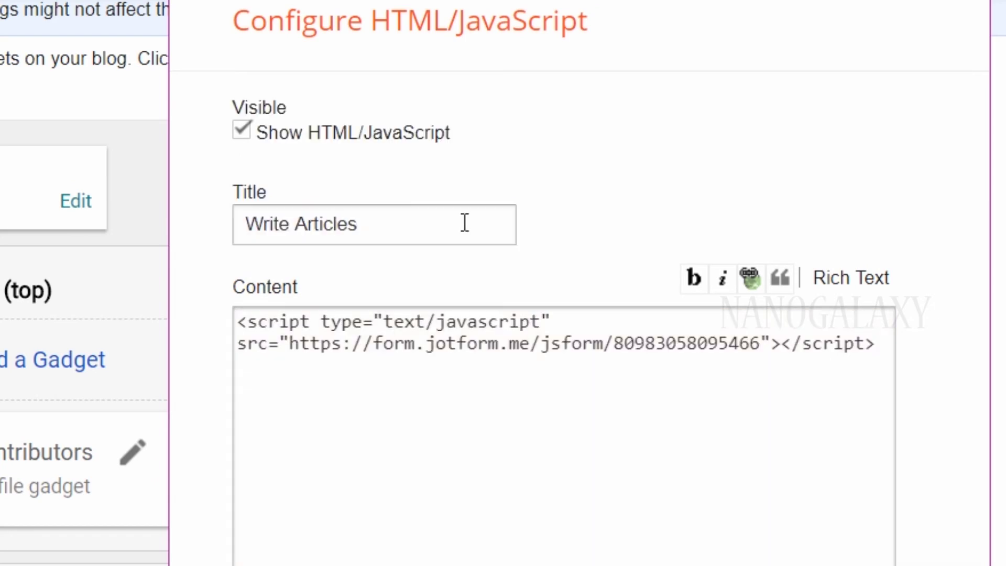
left_click(284, 466)
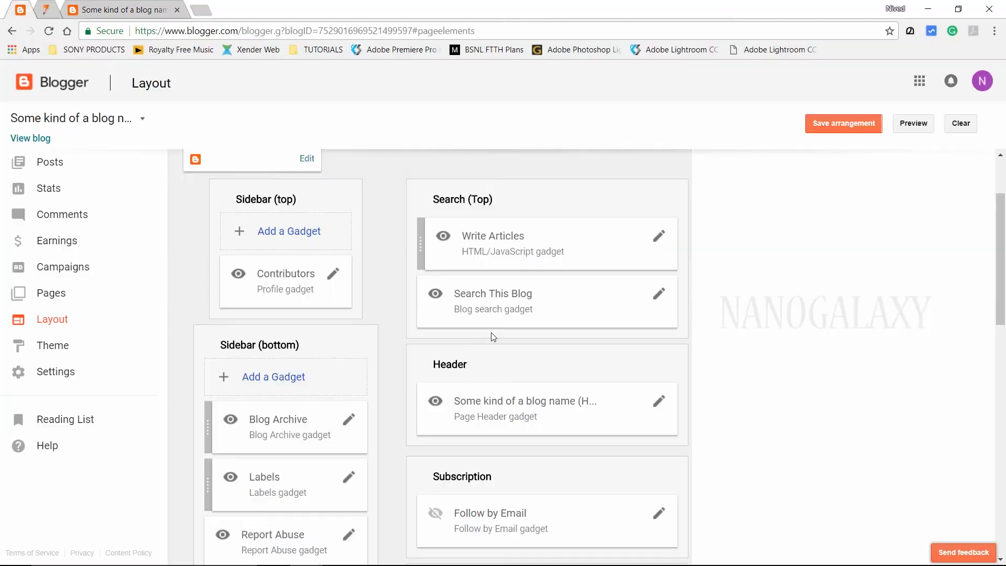
Move the Write Articles gadget into the Header section and view the live blog
scroll(493, 293, "down", 1)
left_click_drag(498, 199, 500, 375)
left_click(31, 138)
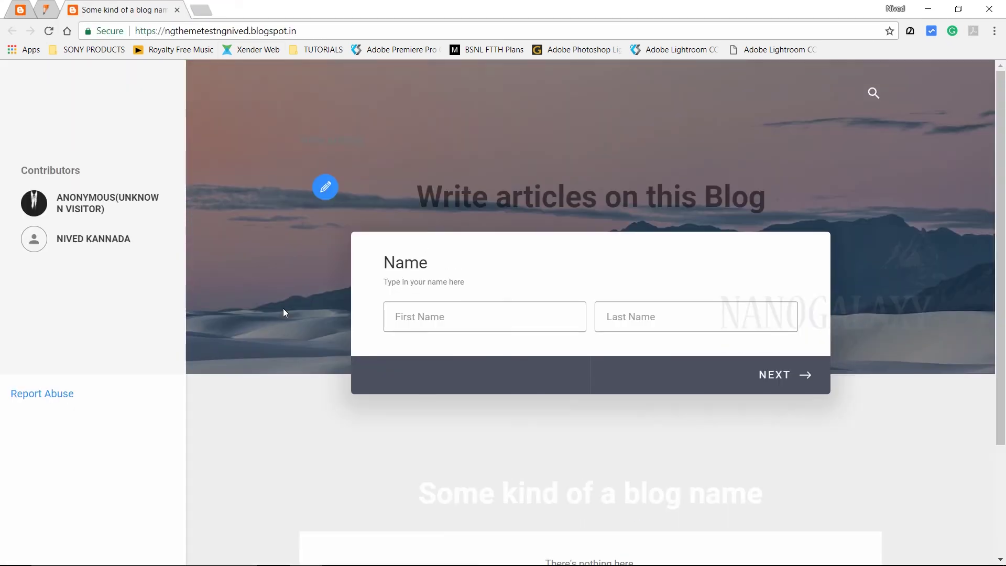
Switch the embedded form's Fullscreen toggle off
left_click(448, 309)
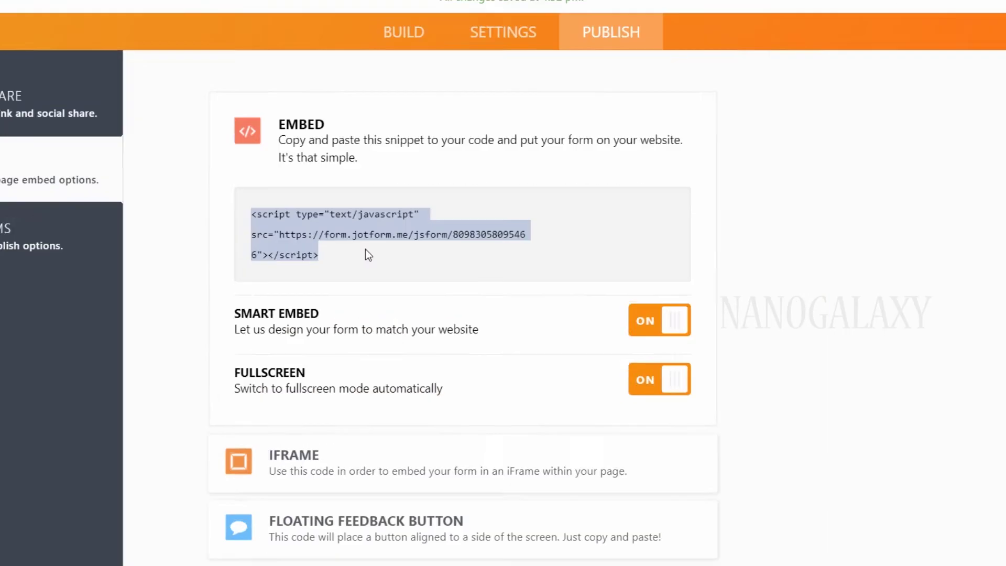
left_click(663, 380)
left_click(671, 383)
left_click(672, 384)
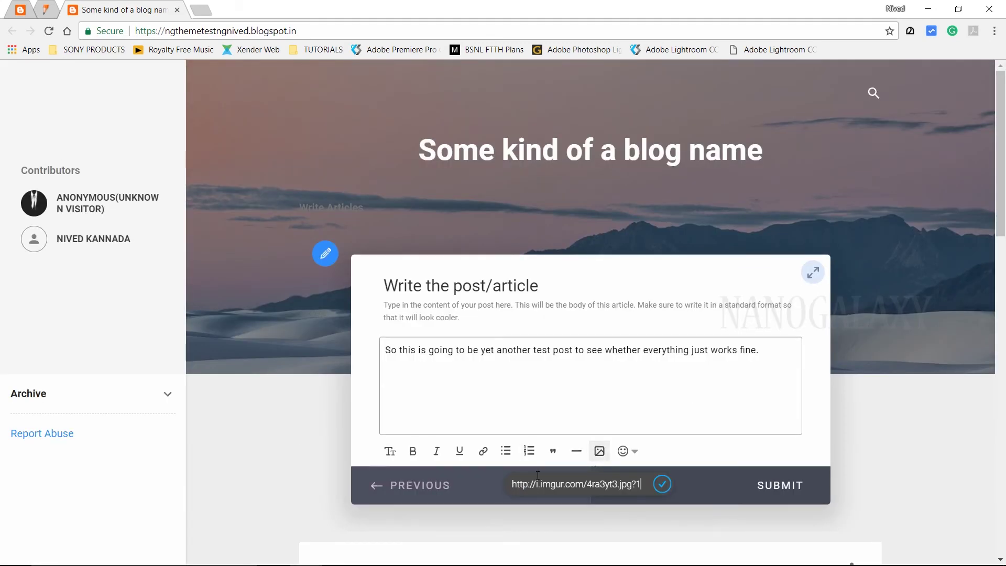
Insert the linked image into the post body, submit the article, and open the new post
key("Return")
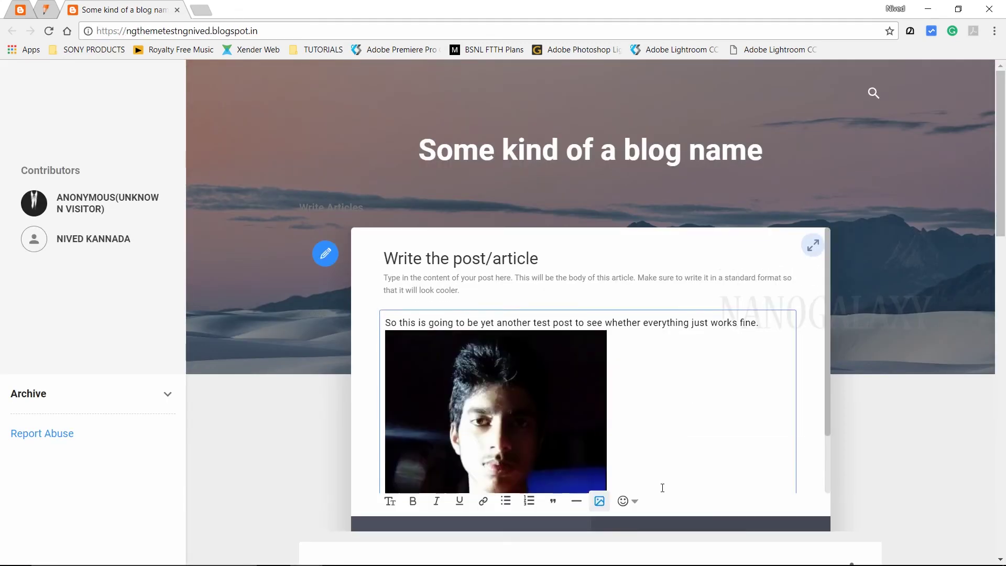
scroll(702, 415, "down", 5)
left_click(763, 265)
scroll(938, 233, "up", 5)
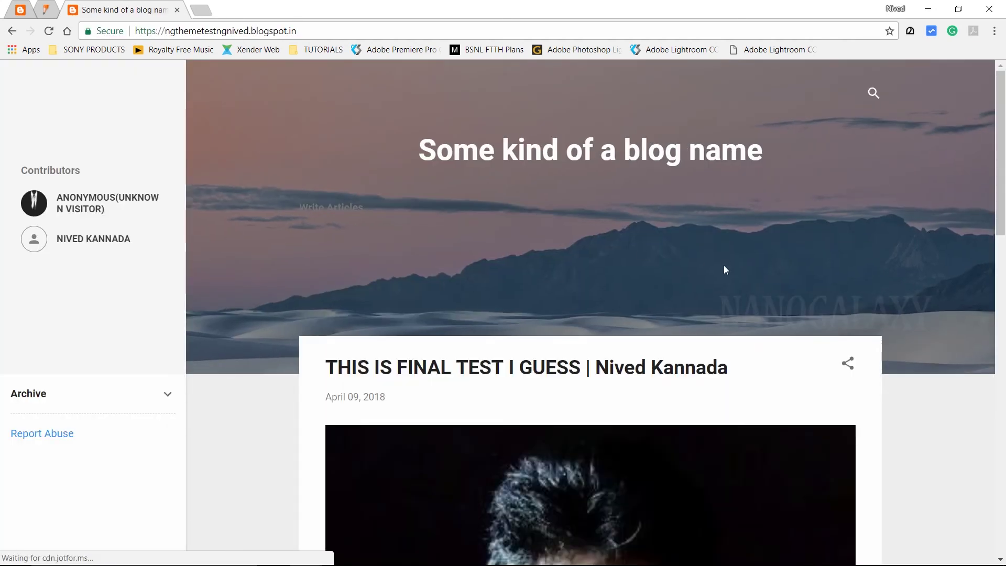
scroll(723, 269, "down", 4)
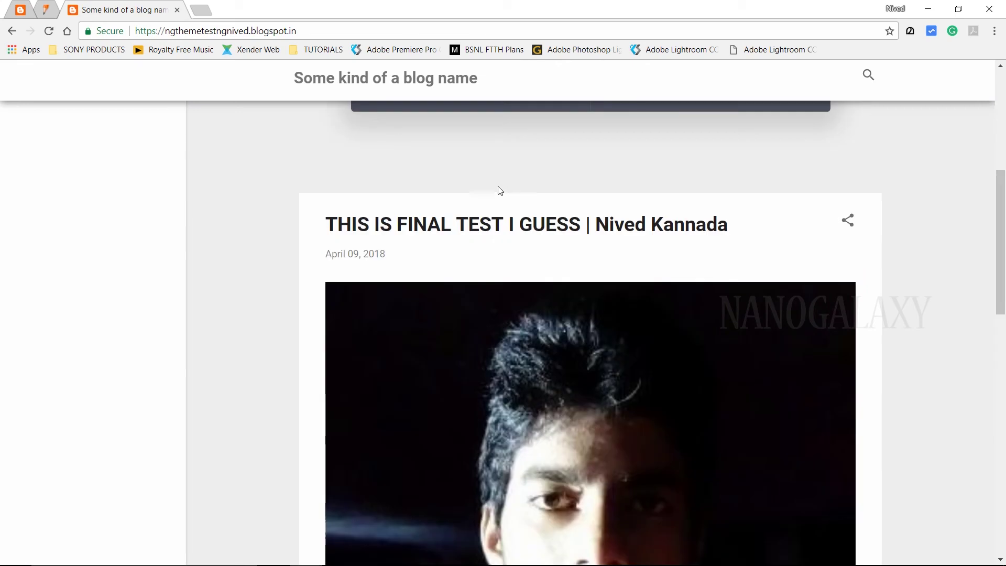
left_click(497, 195)
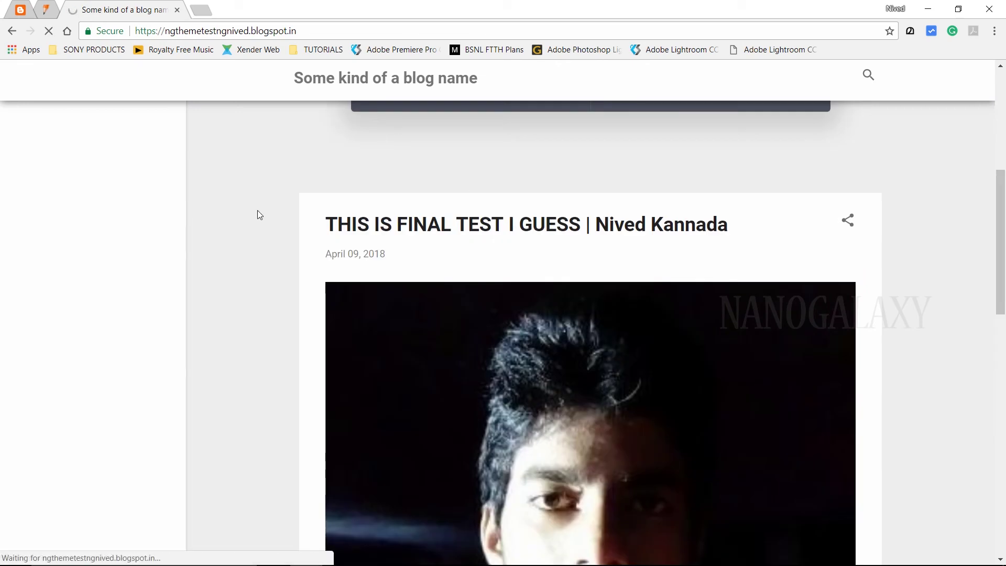
scroll(384, 366, "down", 4)
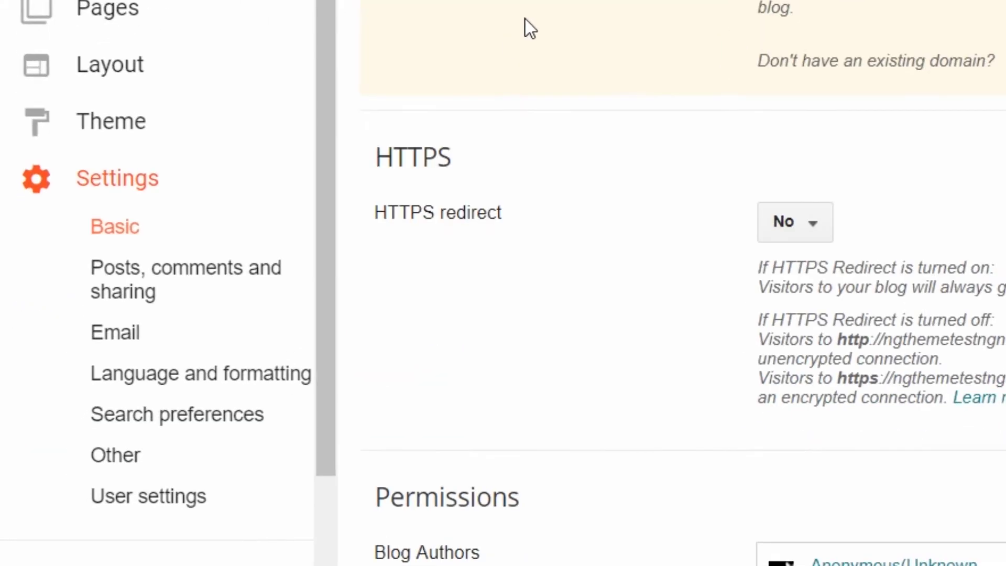
In Search preferences, save a permanent /home to / custom redirect, then load /home to test
left_click(221, 390)
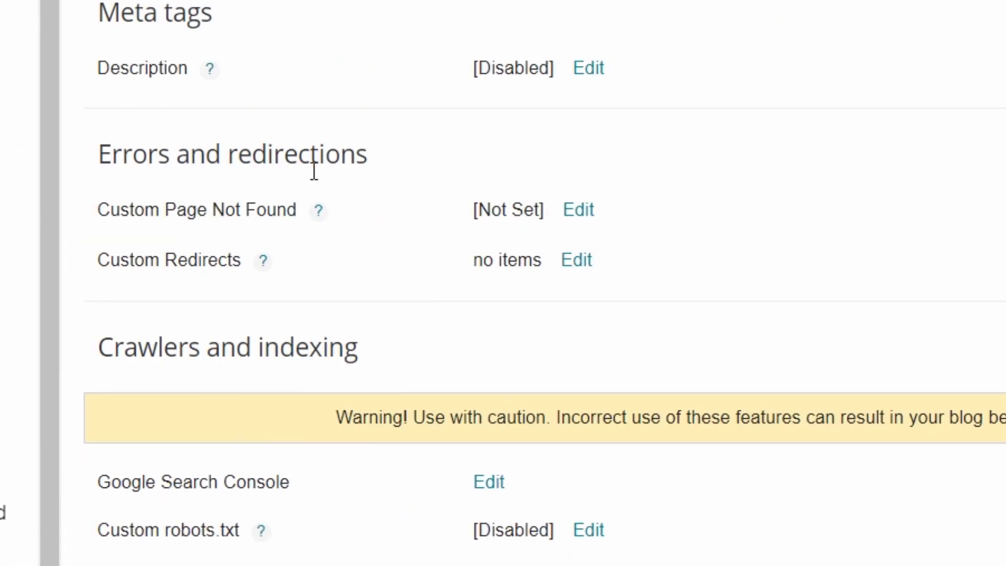
left_click(579, 261)
left_click(507, 339)
left_click(705, 344)
left_click(282, 268)
left_click(439, 276)
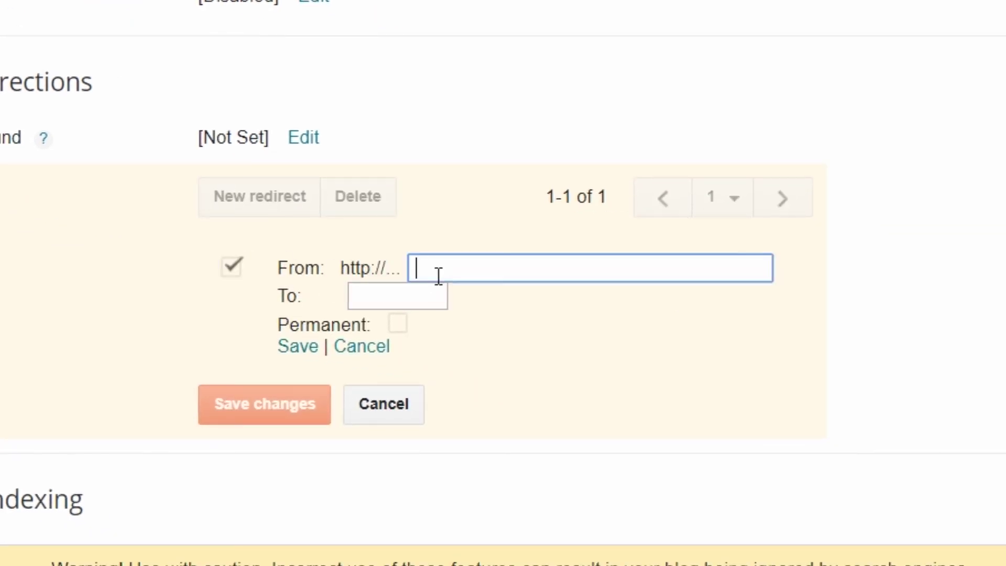
left_click(417, 292)
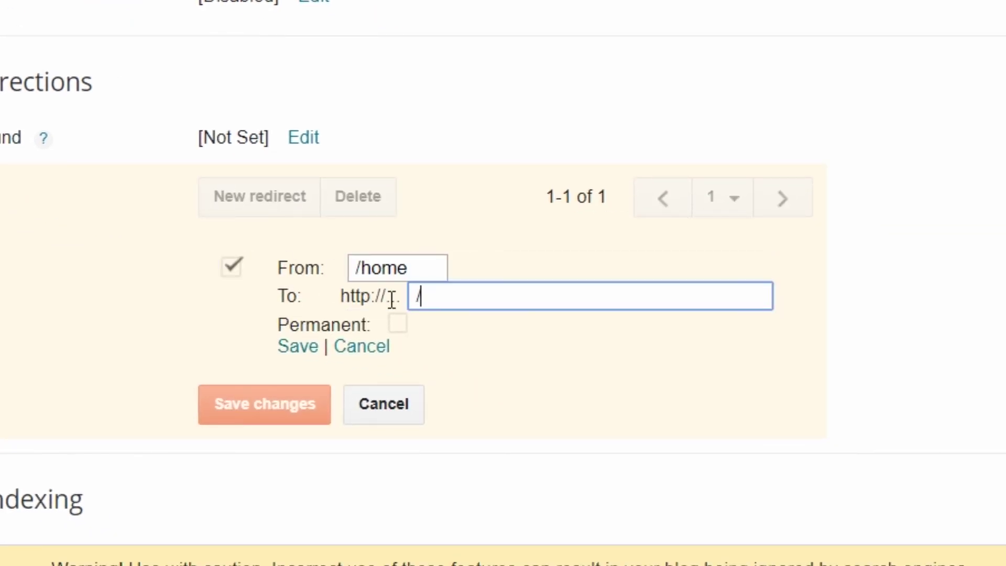
left_click(398, 324)
left_click(304, 346)
left_click(272, 404)
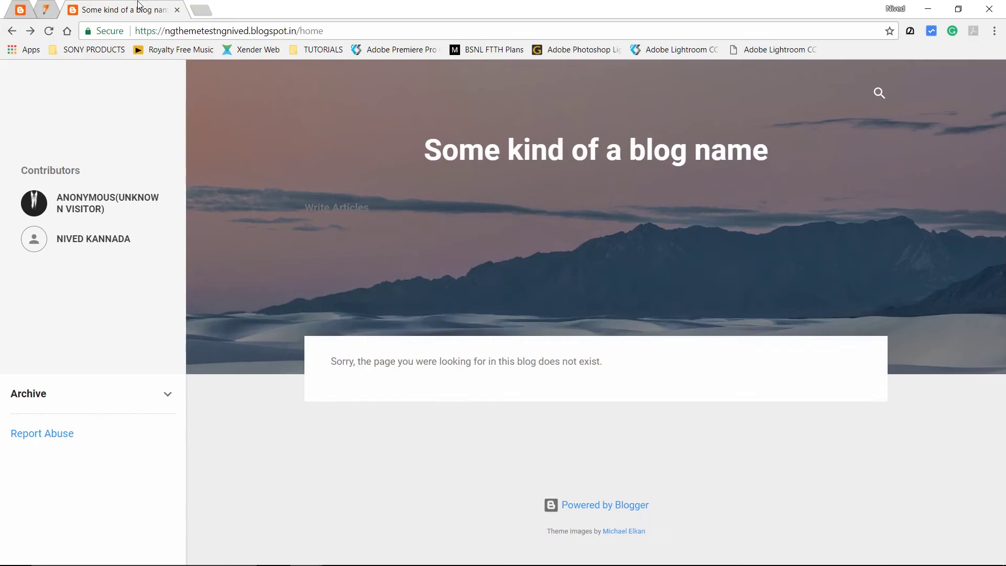
left_click(345, 31)
key("Return")
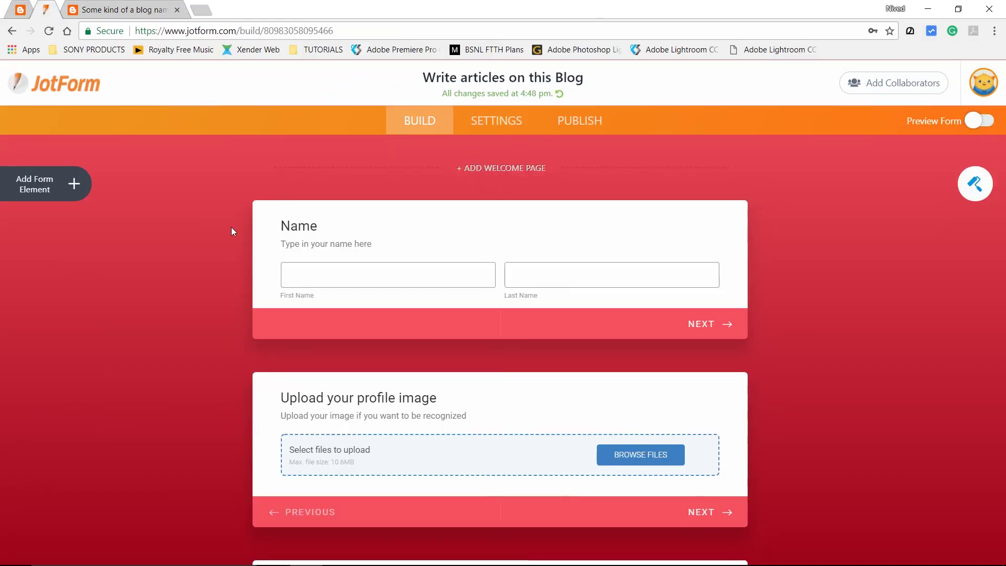
Remove the 'Upload your profile image' question, open Publish, and return to the blog tab
scroll(231, 228, "down", 5)
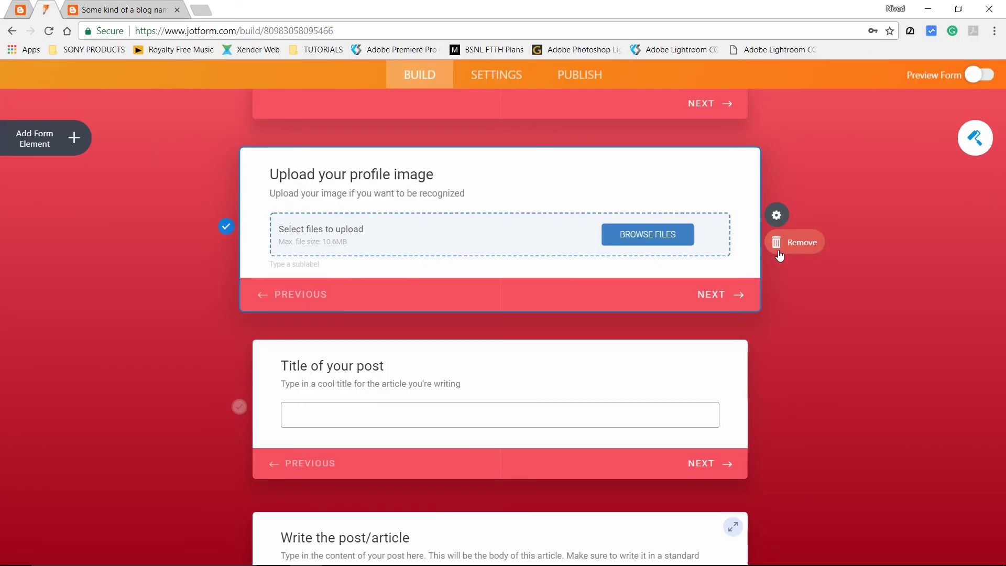
left_click(780, 253)
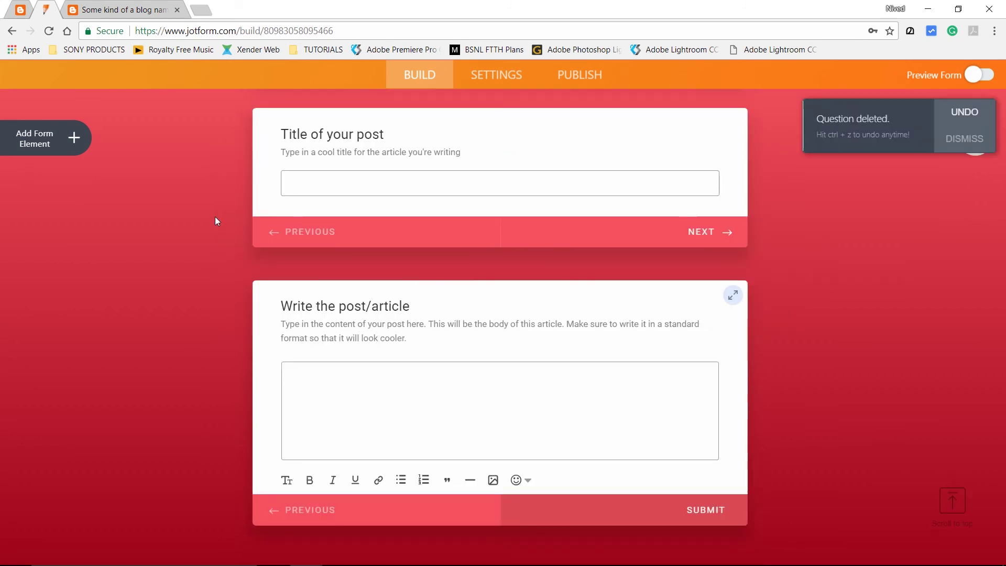
scroll(215, 216, "down", 1)
scroll(215, 216, "up", 6)
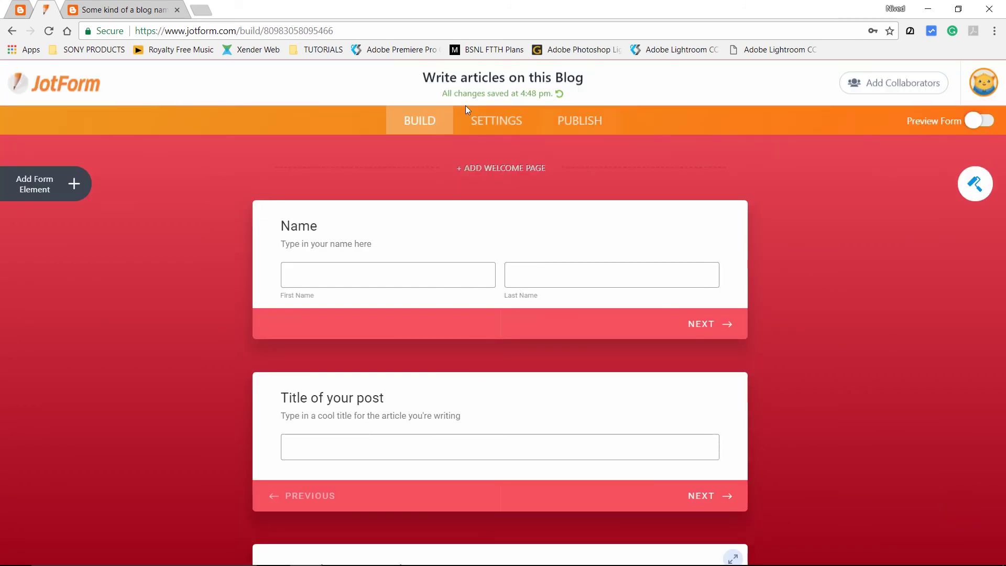
left_click(468, 110)
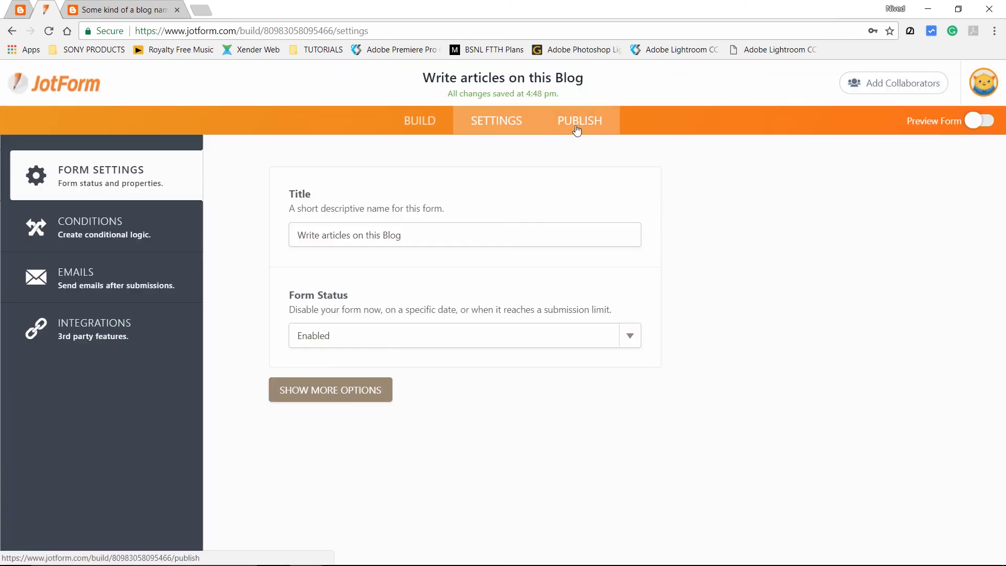
left_click(577, 129)
left_click(120, 7)
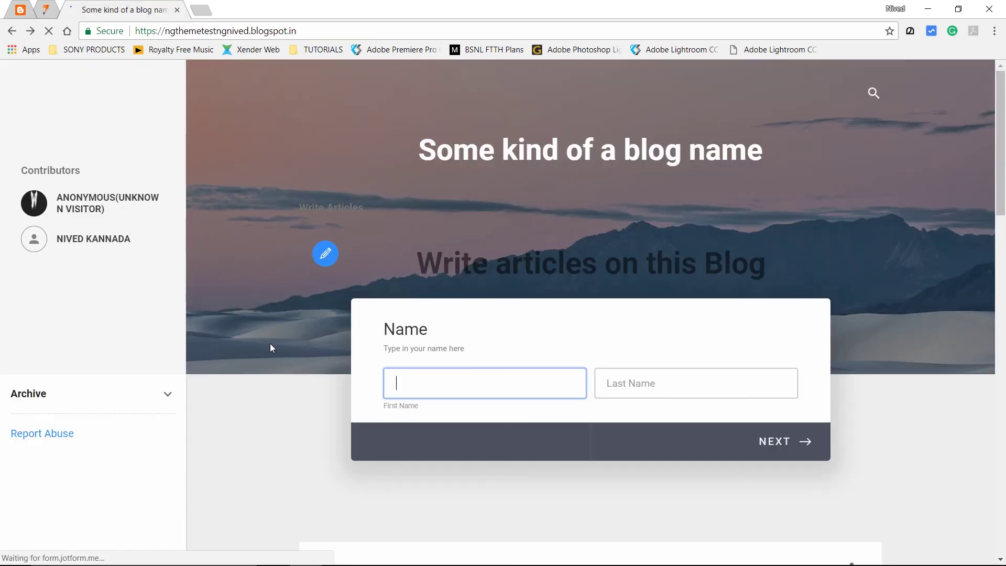
Enter the author's full name and post title 'This is the post title', advancing to the body step
left_click(483, 388)
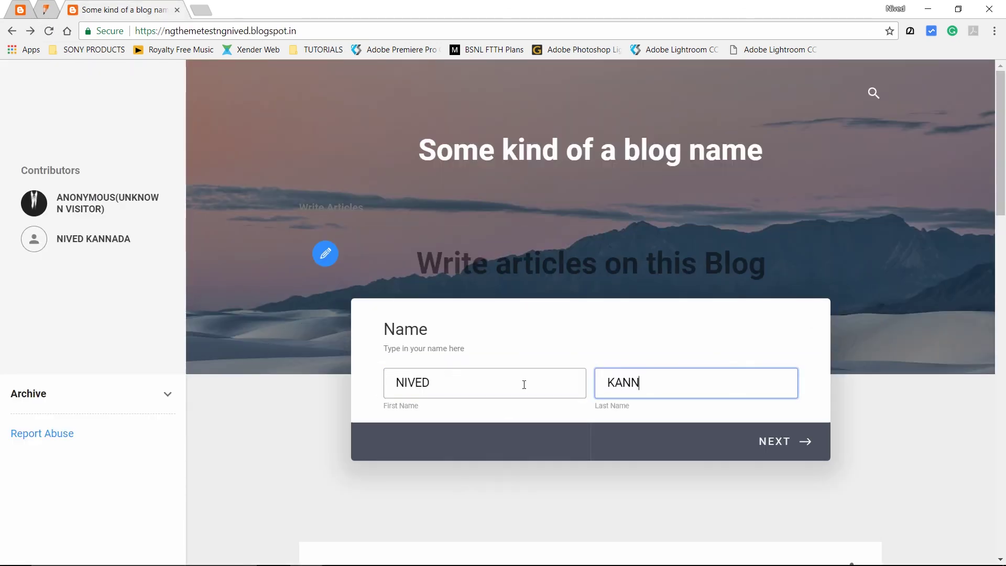
left_click(750, 443)
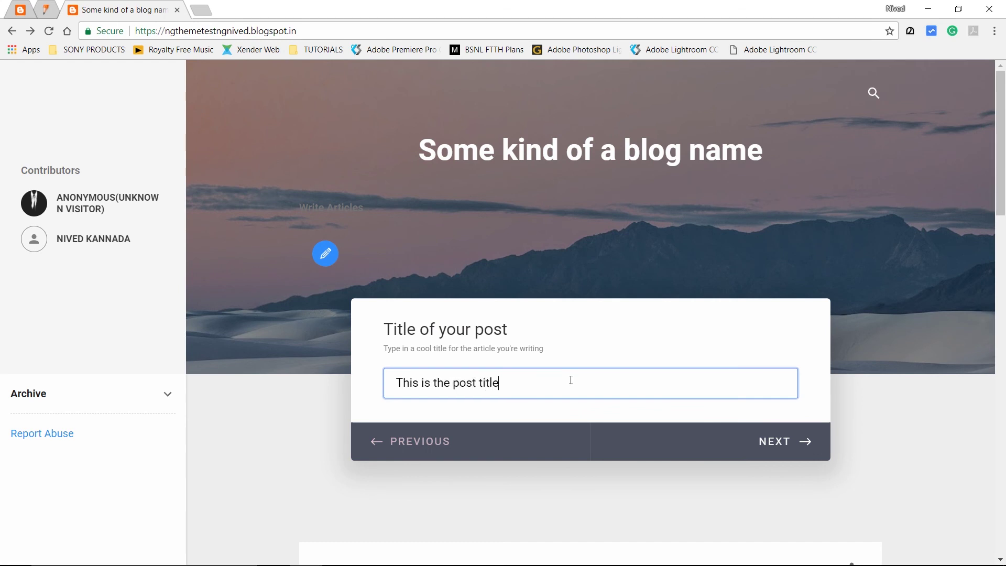
left_click(778, 441)
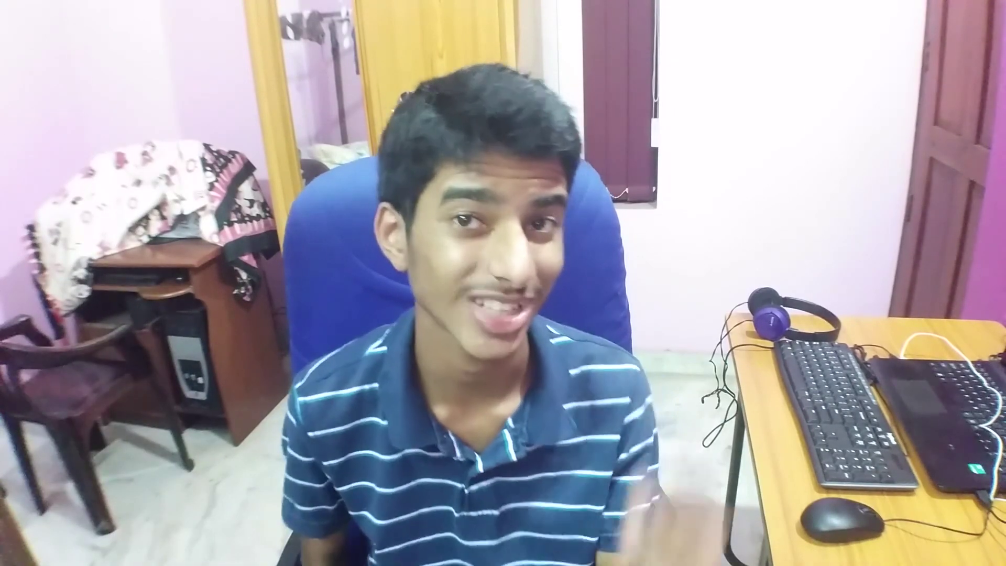